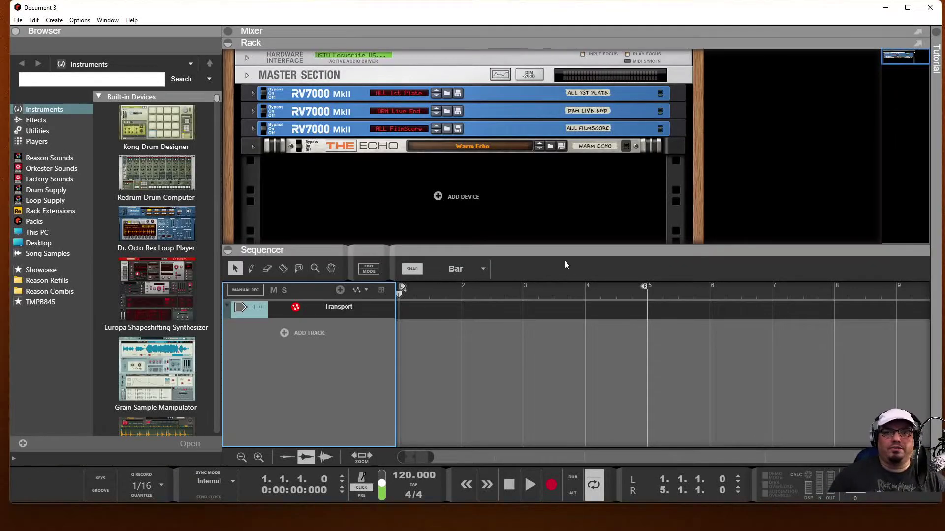
Enlarge the rack area and list the Browser's built-in Utilities devices
drag(476, 251, 484, 371)
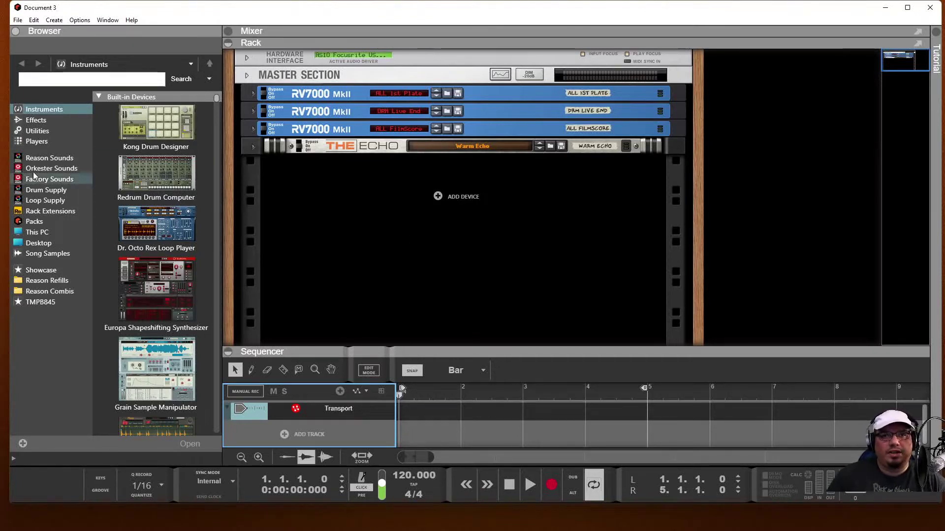
click(42, 130)
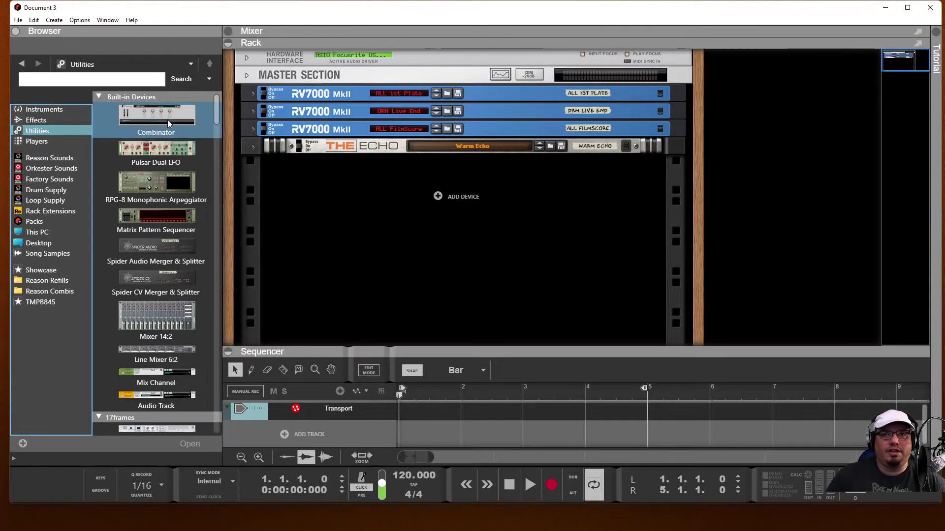
Add Combinator 1 below The Echo and place a Mixer 14:2 inside it
mouse_move(167, 120)
mouse_down()
mouse_move(240, 140)
mouse_move(431, 258)
mouse_move(451, 222)
mouse_up()
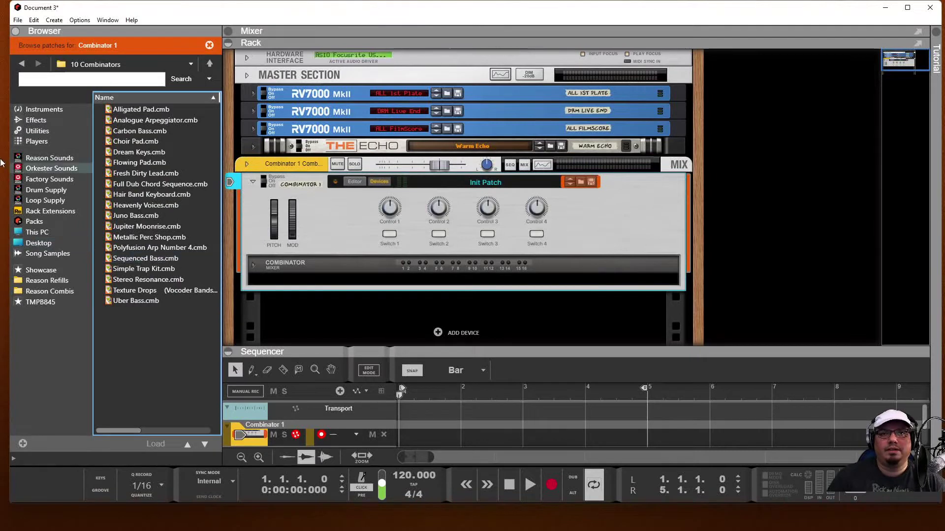
click(37, 131)
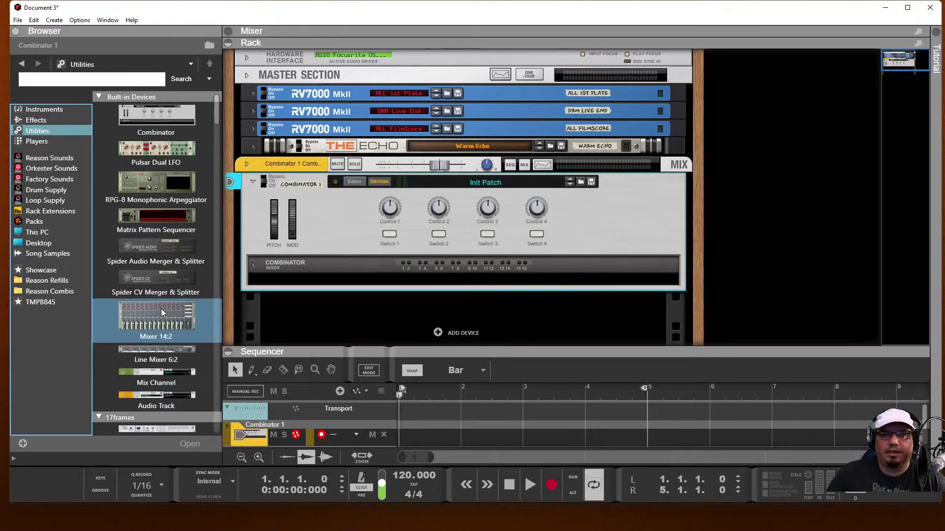
drag(161, 313, 323, 281)
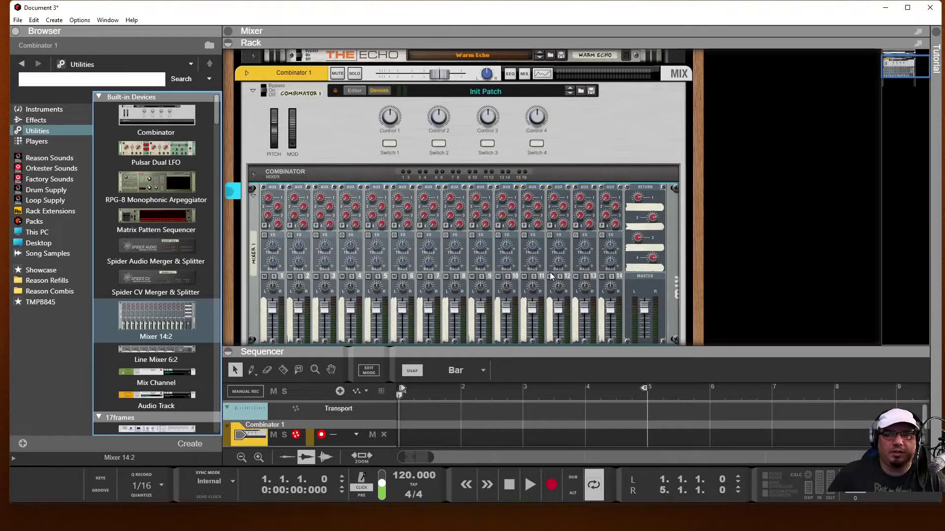
scroll(564, 294, down, 3)
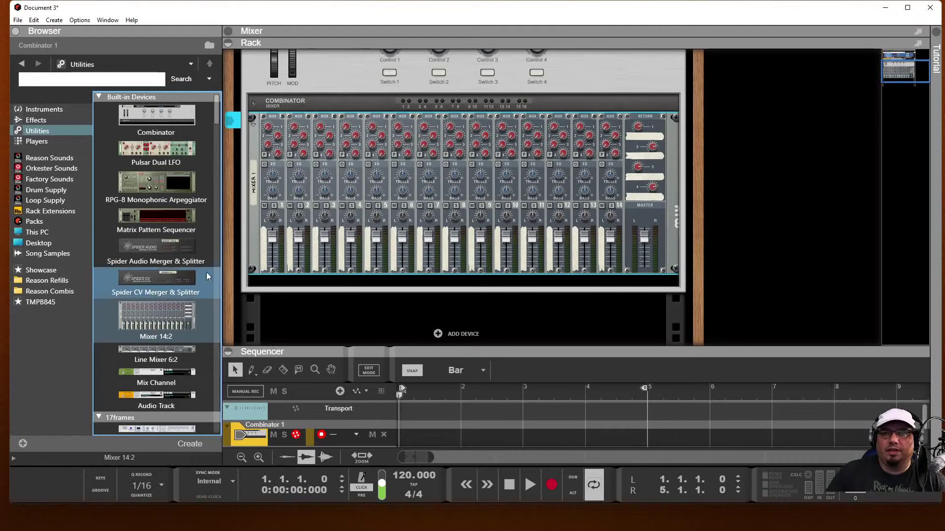
click(46, 109)
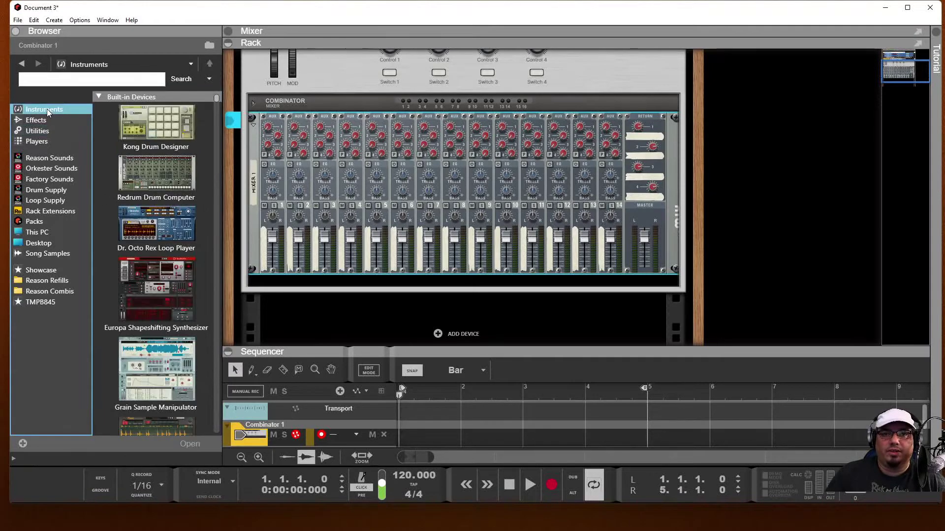
Drop a SubTractor with the Bass Guitar patch into the Combinator beneath the 14:2 mixer
scroll(197, 399, down, 3)
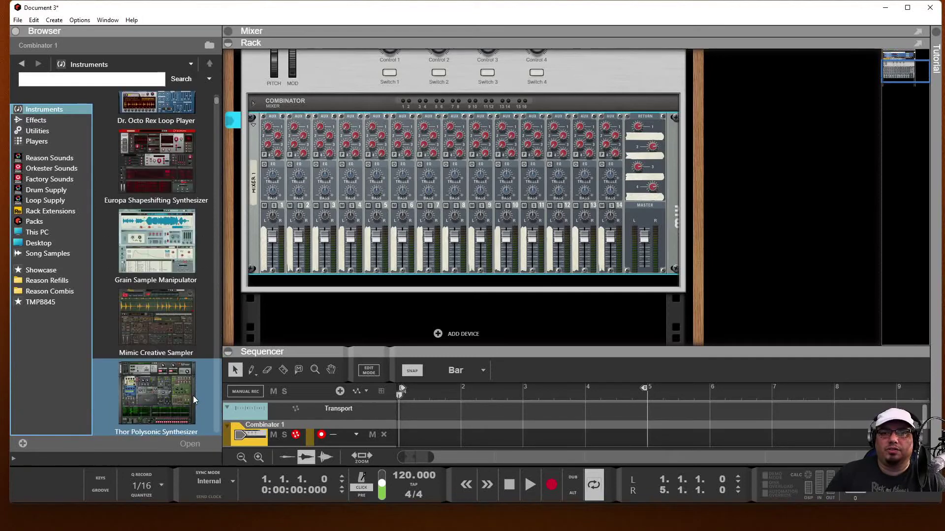
scroll(193, 396, down, 3)
drag(150, 362, 361, 265)
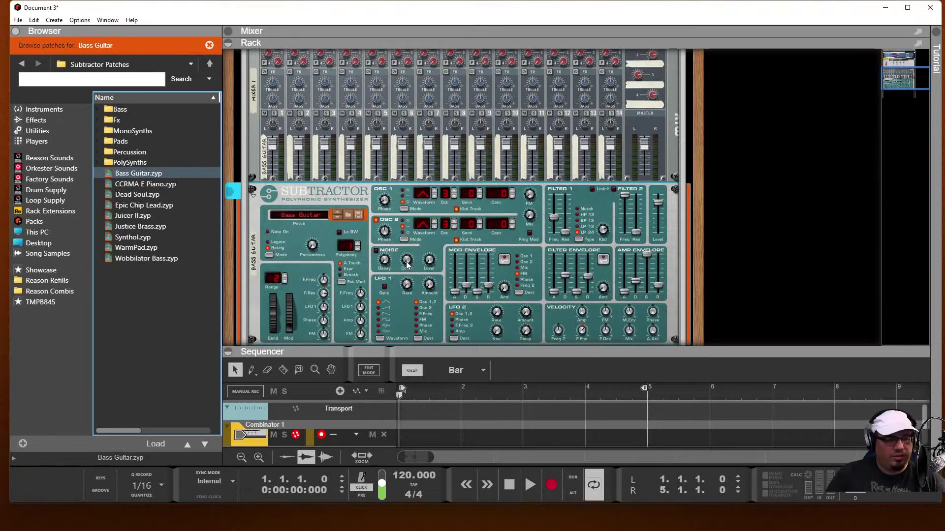
mouse_move(408, 261)
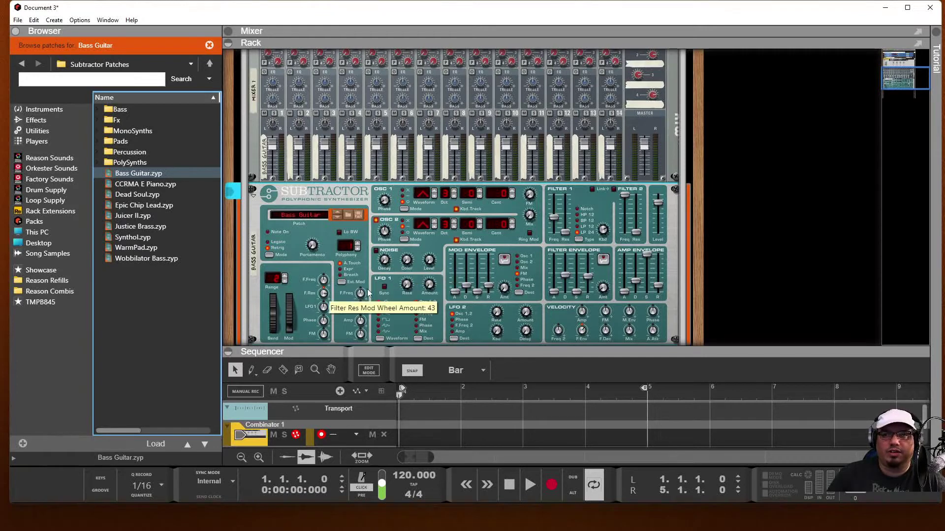
mouse_move(414, 284)
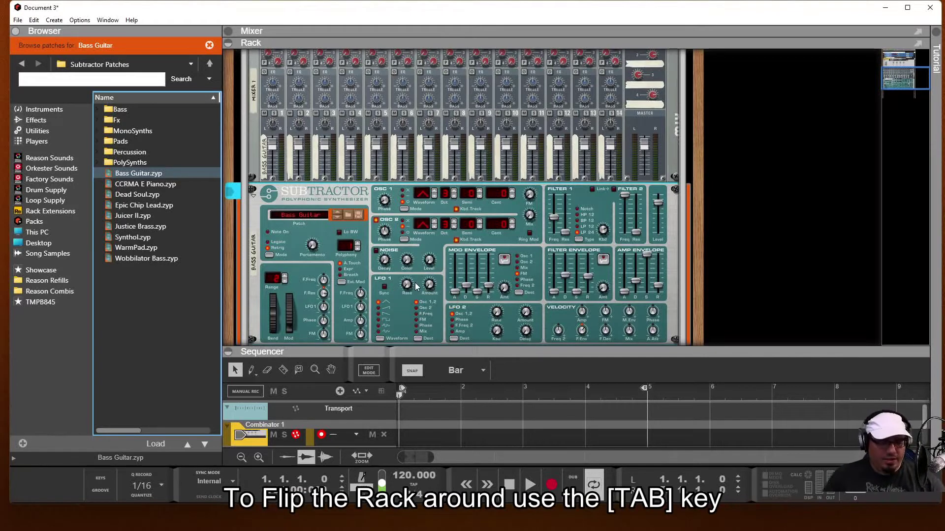
Flip the rack to its back and duplicate the Subtractor twice, creating Bass Guitar copy and copy 2
key(Tab)
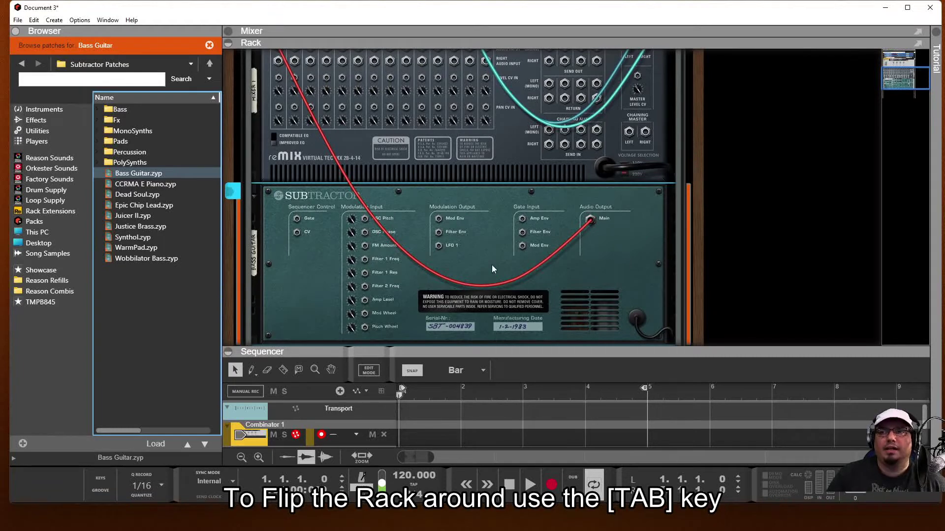
scroll(480, 273, down, 3)
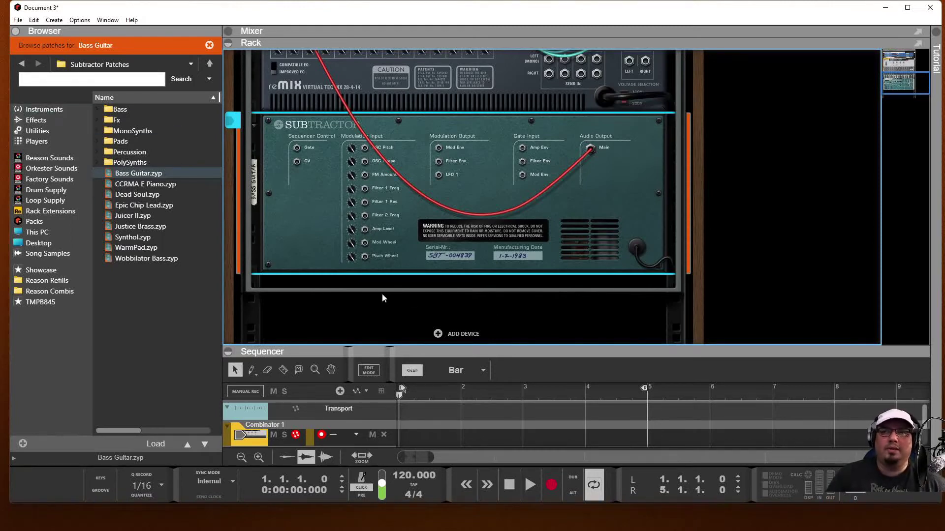
right_click(310, 251)
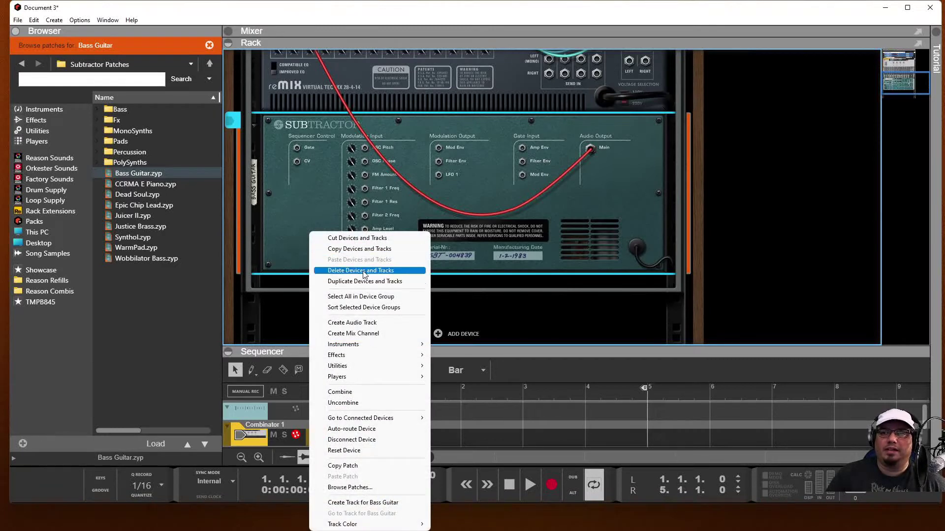
click(508, 252)
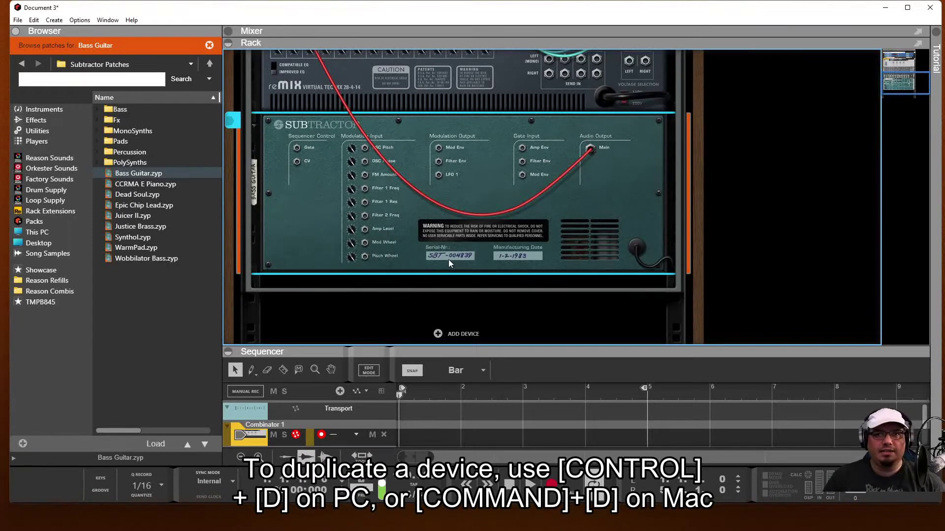
key(ctrl+d)
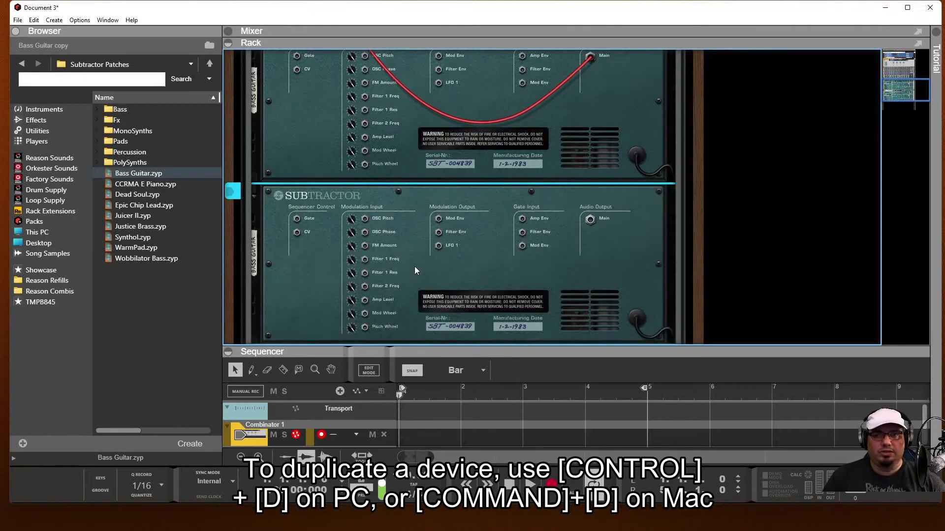
key(ctrl+d)
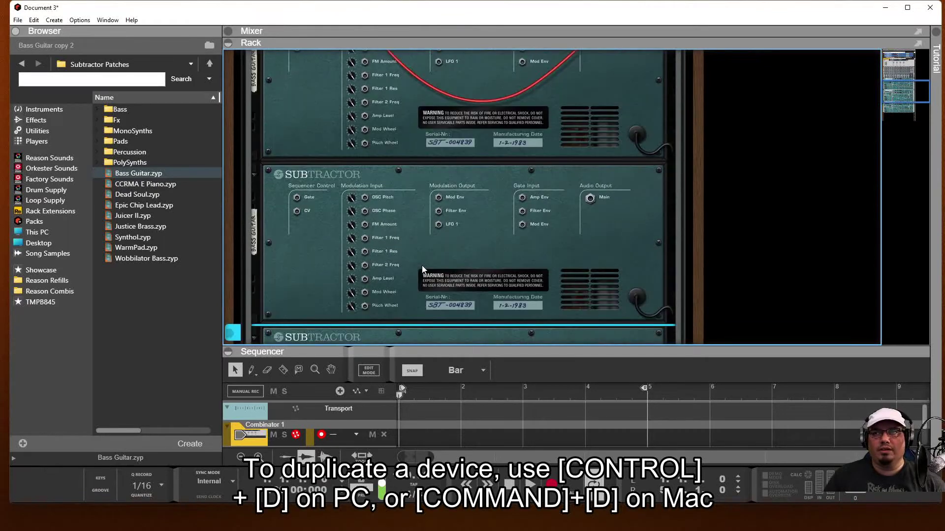
scroll(515, 264, up, 3)
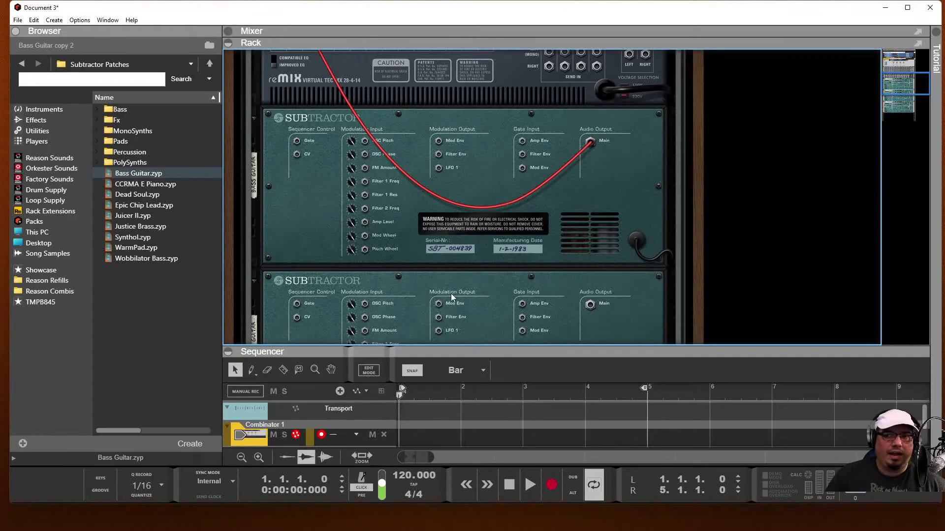
Fold the first two Subtractors and cable the copies' Main outputs into mixer channels 2 and 3
click(253, 118)
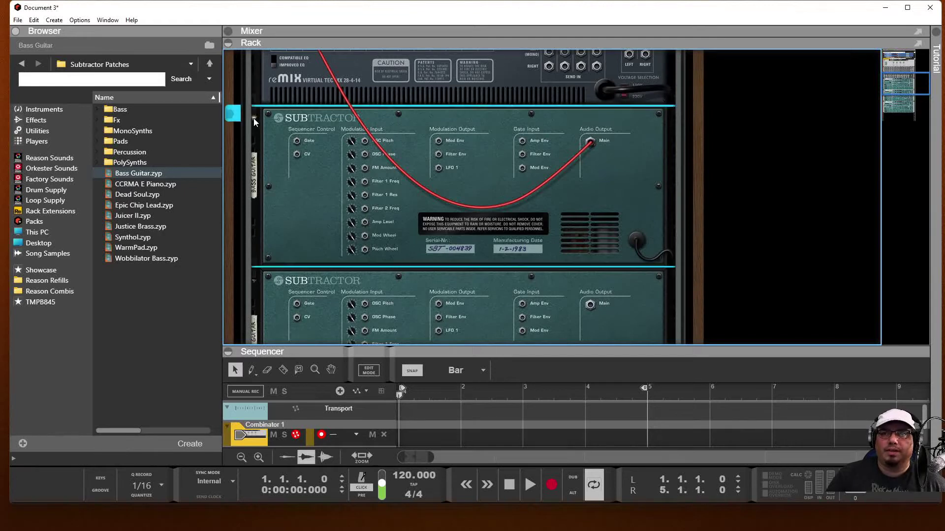
scroll(335, 238, up, 3)
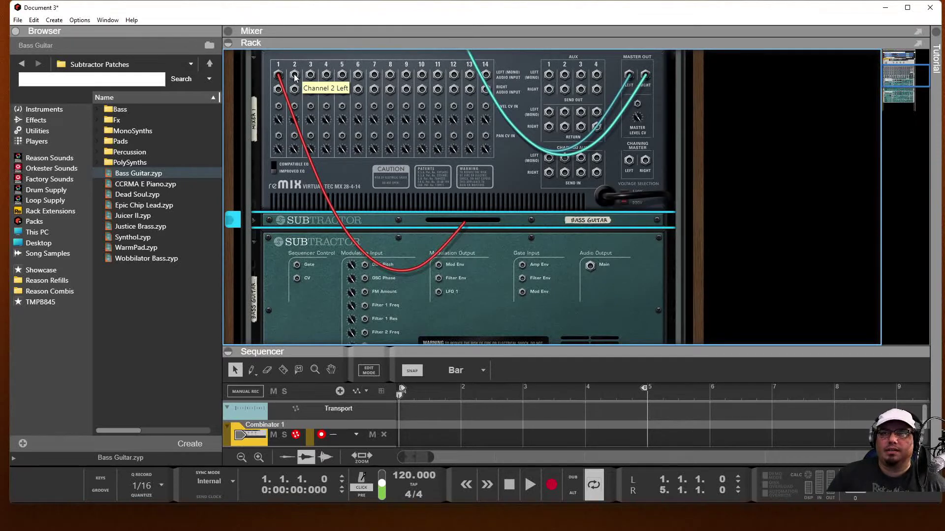
drag(294, 74, 589, 268)
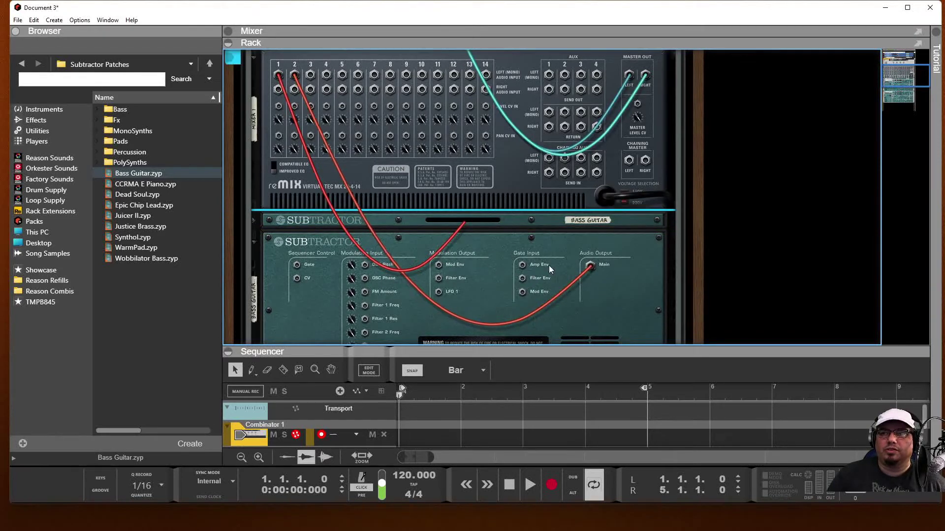
click(256, 239)
key(ctrl+d)
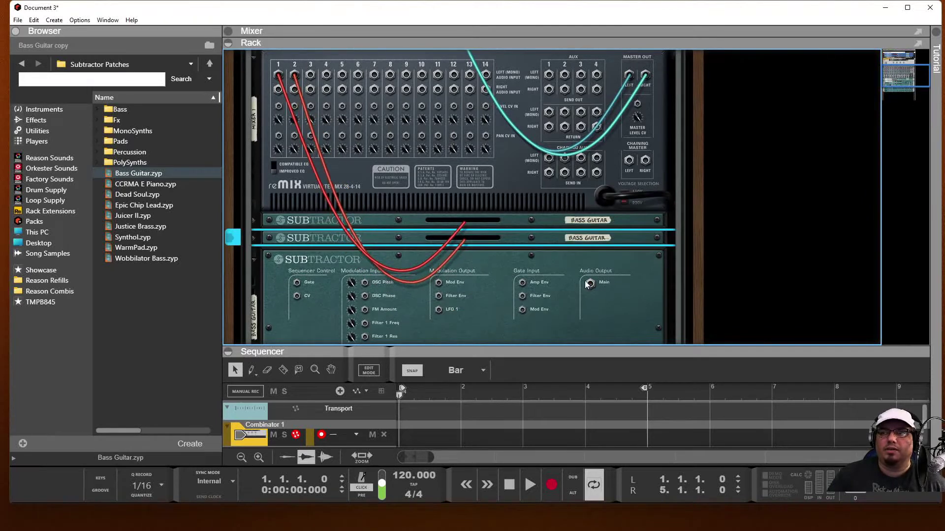
drag(590, 283, 311, 77)
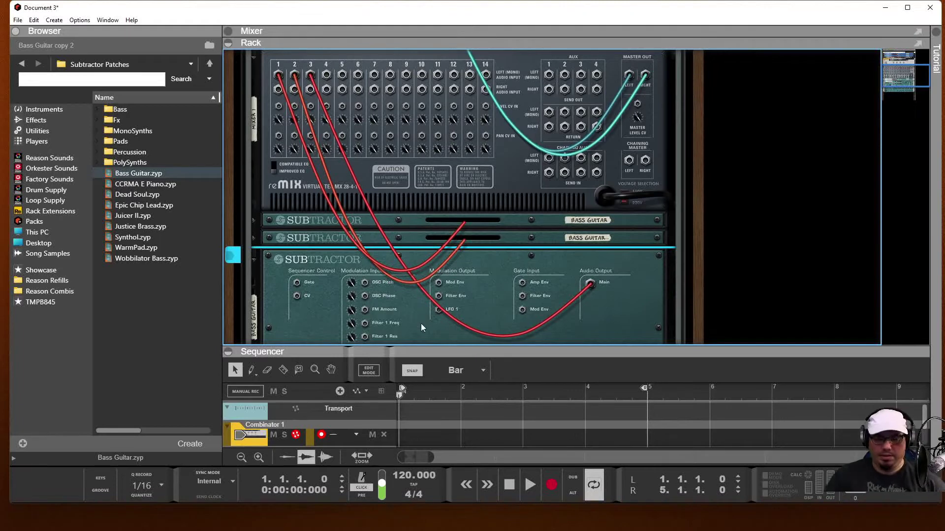
Turn the rack back to the front and mute mixer channels 1 and 2
key(Tab)
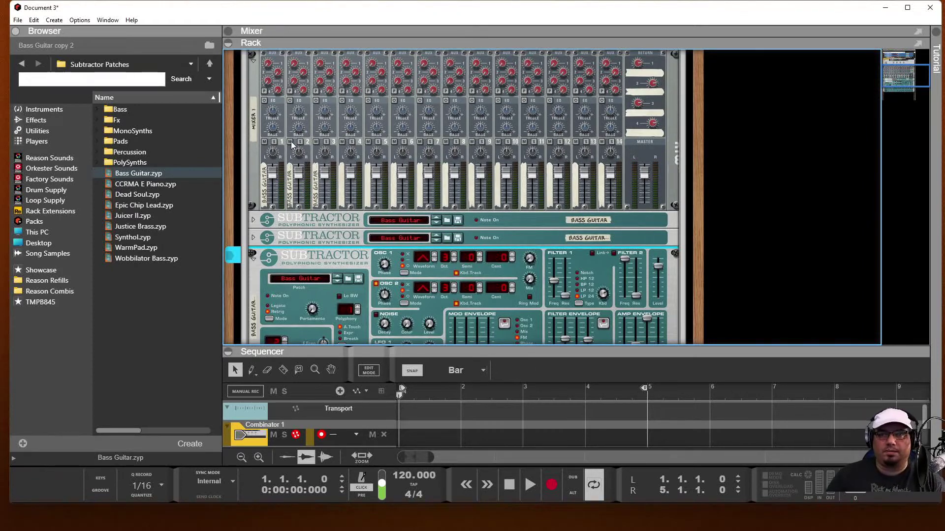
click(264, 143)
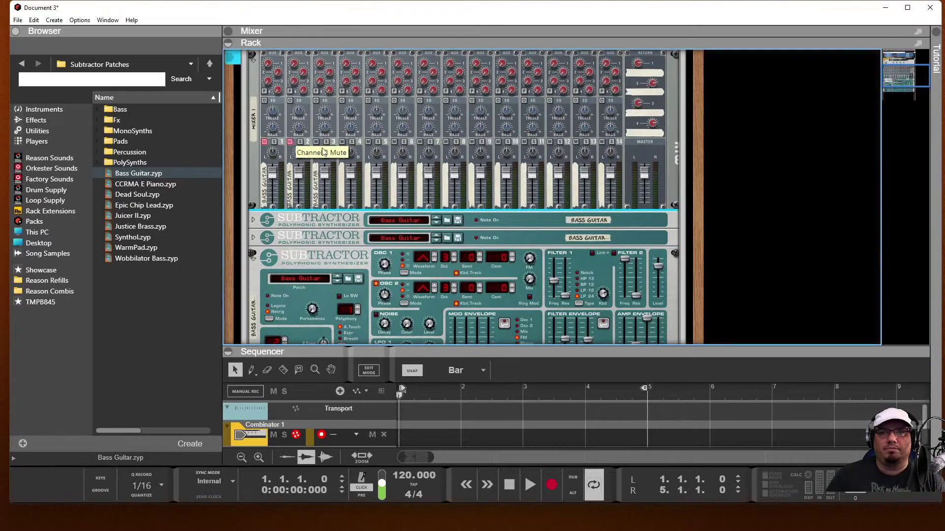
click(290, 142)
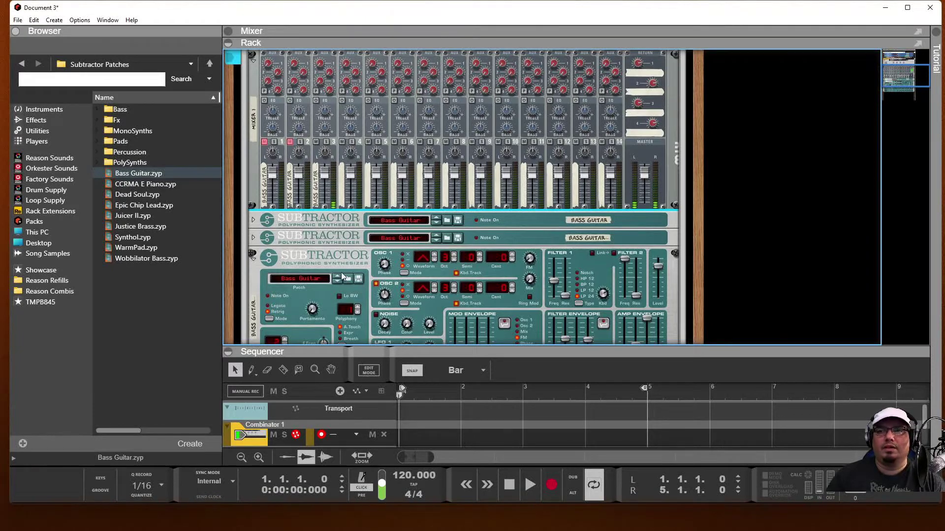
scroll(543, 178, down, 3)
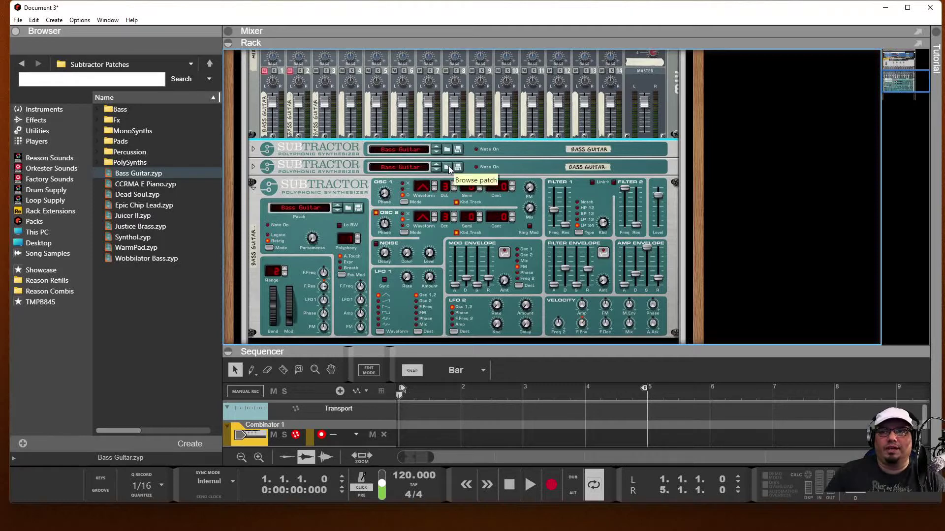
right_click(347, 206)
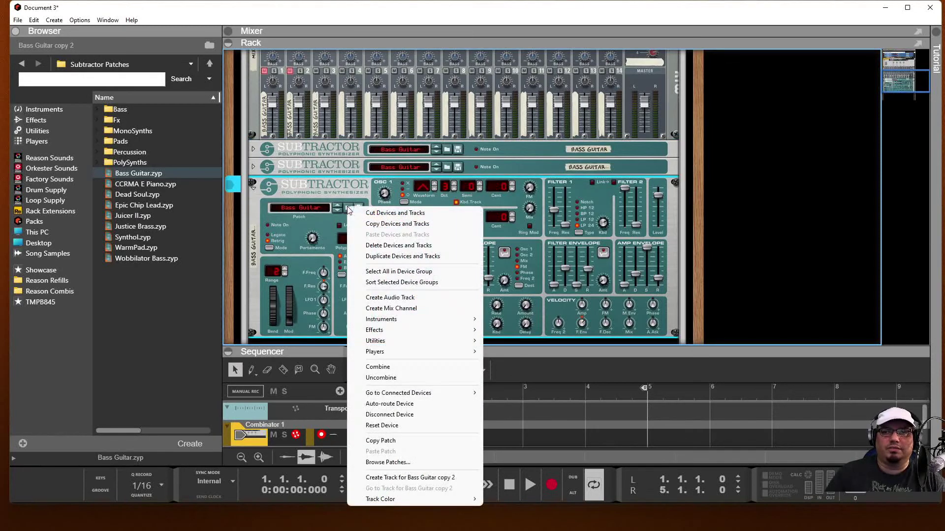
Use Reset Device on the third, second and first Subtractors so each shows Init Patch
click(392, 426)
right_click(447, 167)
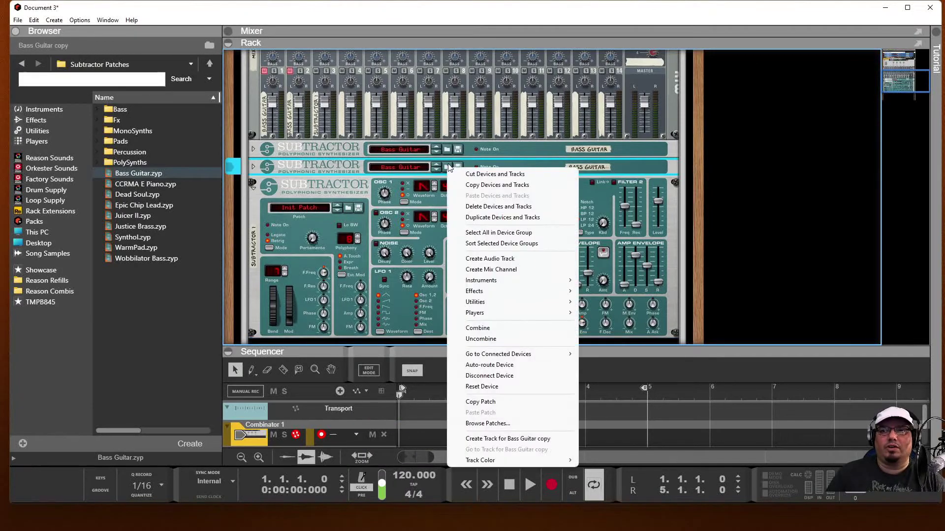
click(466, 387)
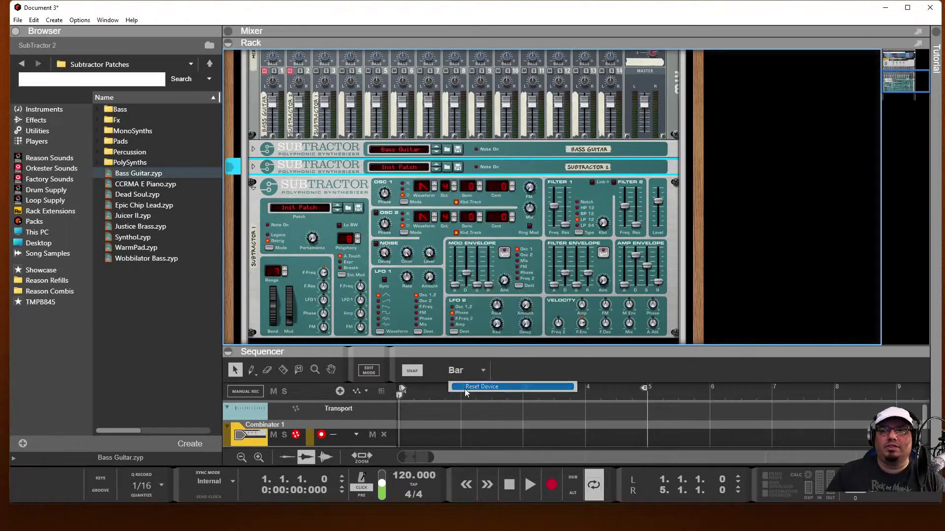
right_click(448, 150)
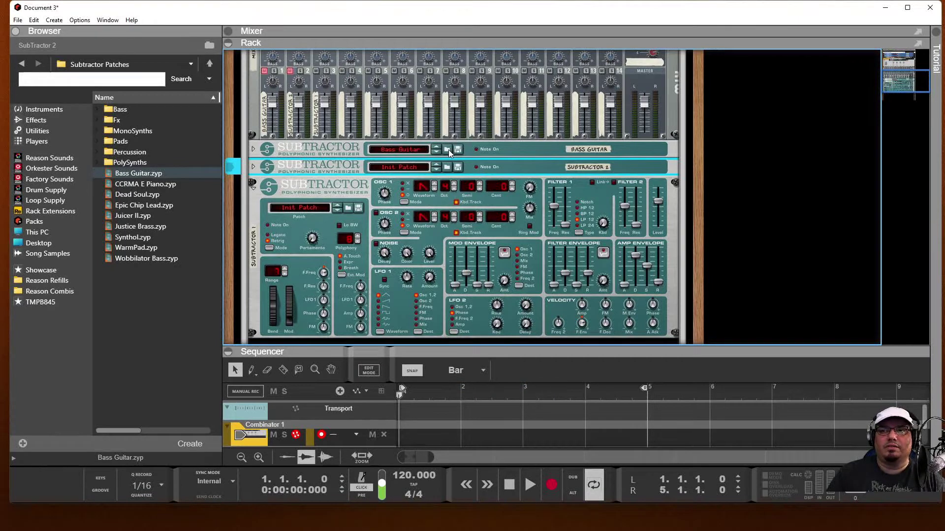
click(505, 370)
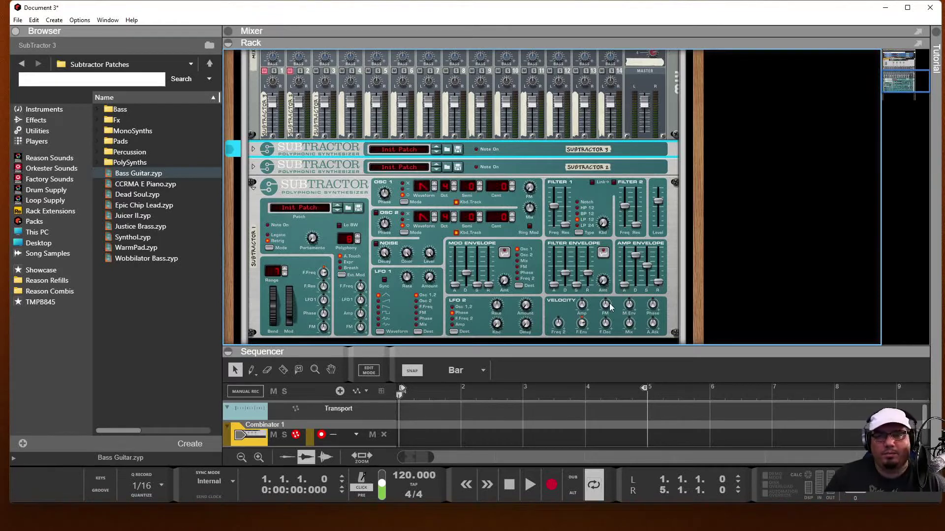
Pull SubTractor 1's Filter 2 Freq down to 0, then nudge it up to 18
mouse_move(605, 323)
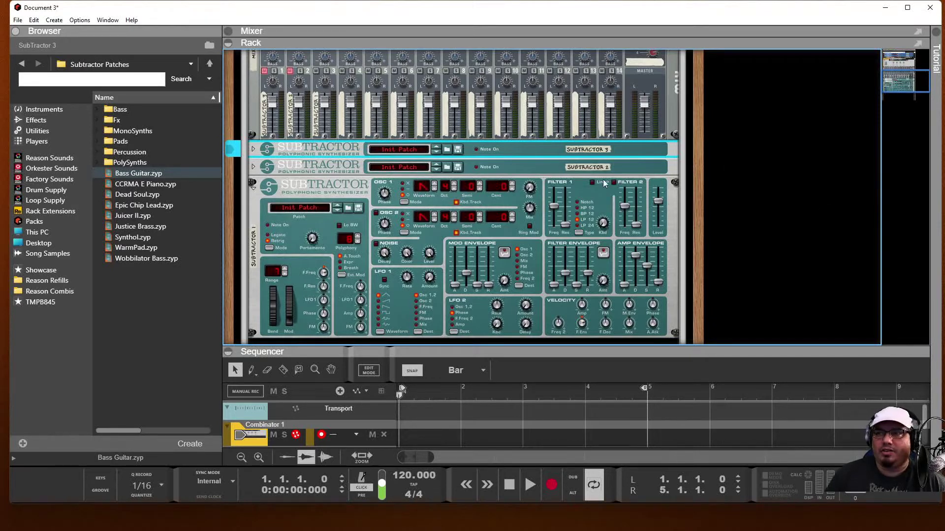
drag(626, 209, 626, 247)
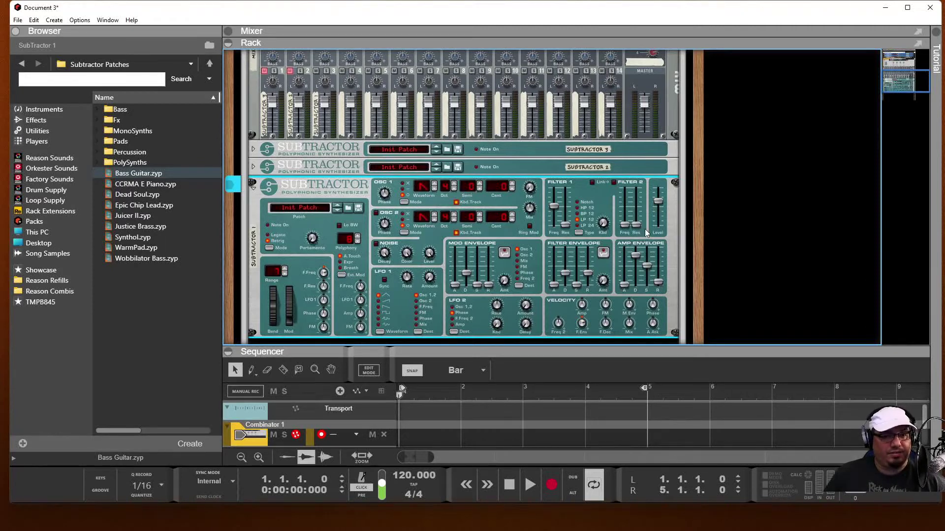
drag(625, 224, 625, 219)
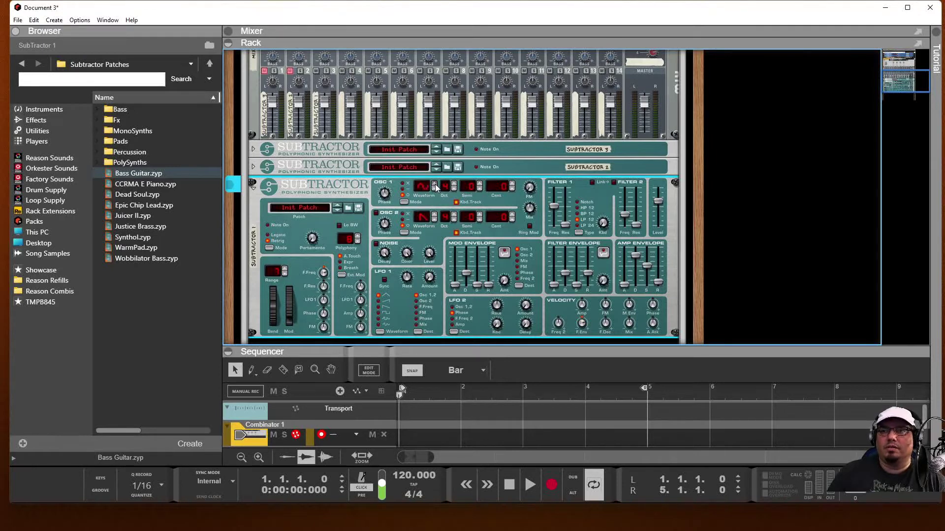
Set SubTractor 1 to waveform 5, OSC 1 octave 2, and toggle its Kbd.Track
click(435, 216)
click(435, 216)
click(435, 216)
click(435, 217)
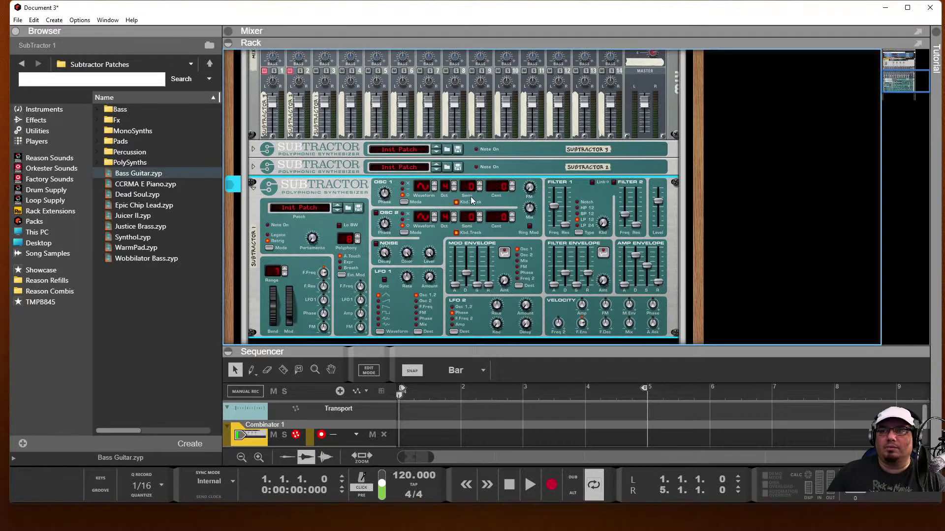
click(453, 191)
click(454, 190)
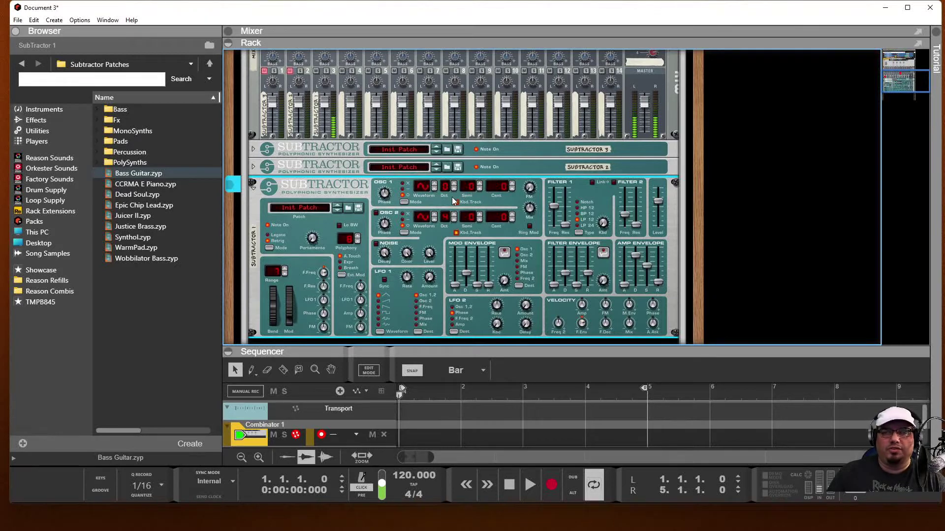
click(456, 202)
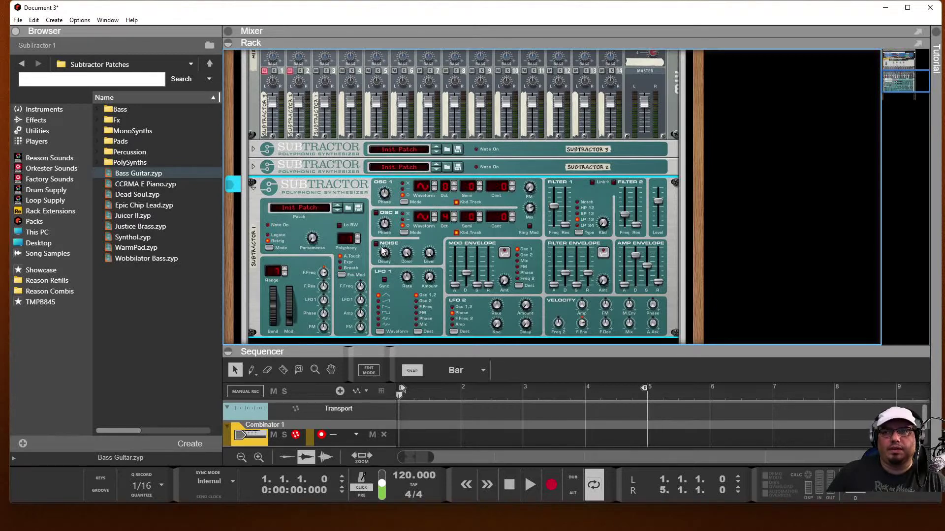
Turn on Noise with decay 85, and set Filter 1 Freq 100, Res 28, Kbd 28
click(376, 244)
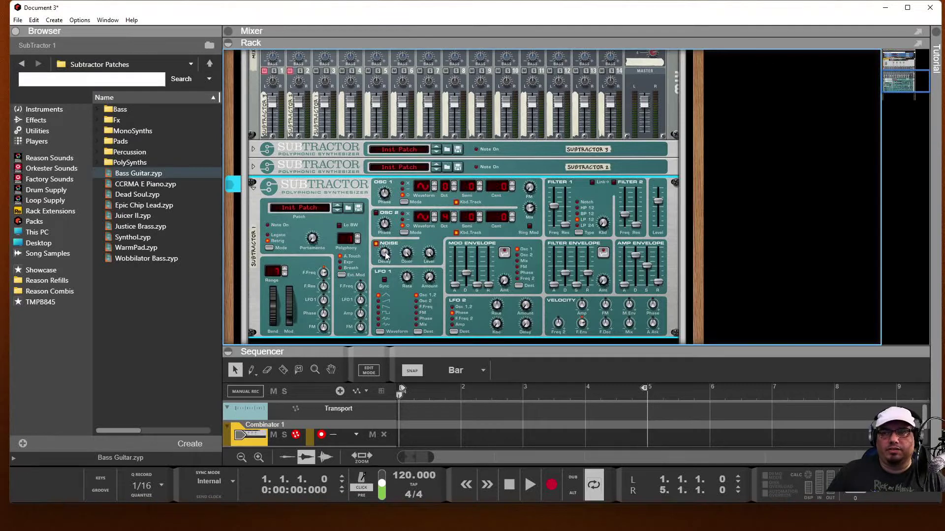
drag(385, 255, 384, 266)
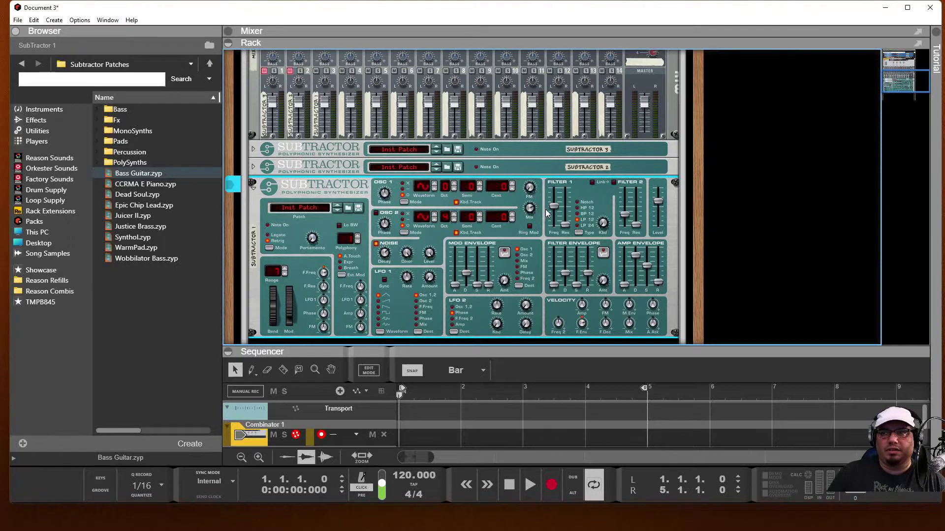
drag(553, 206, 554, 195)
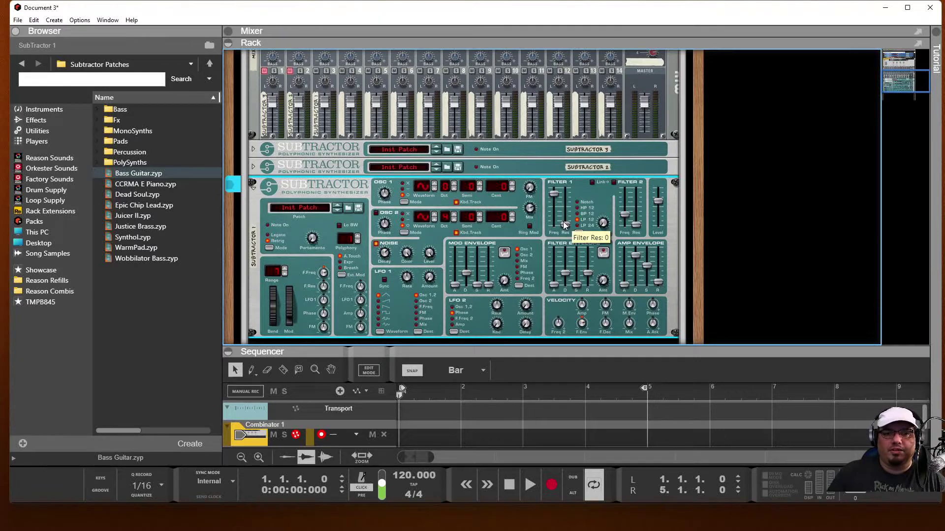
drag(564, 226, 565, 218)
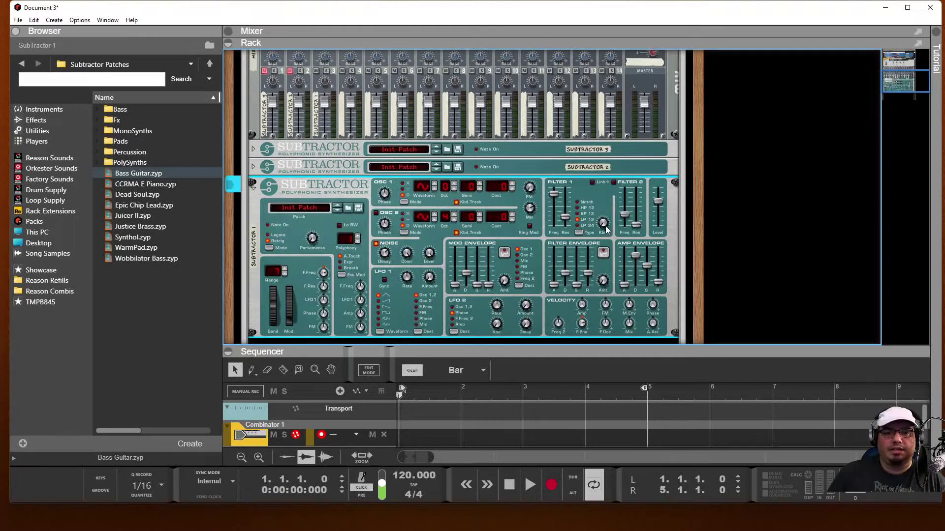
mouse_move(603, 226)
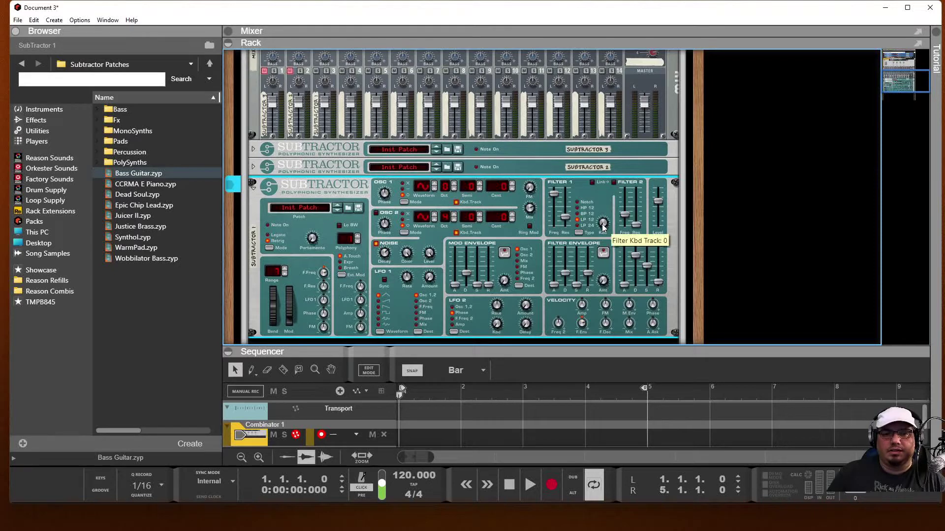
drag(603, 227, 605, 223)
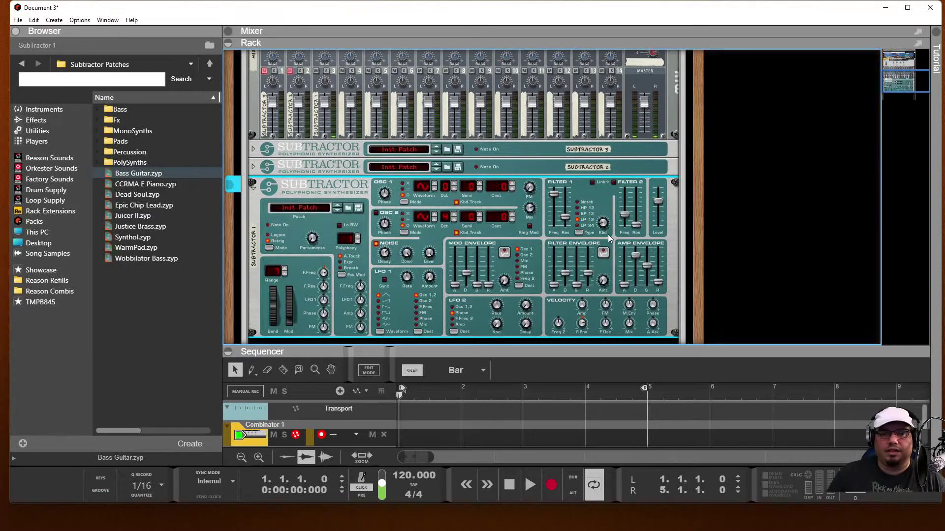
Link the filters, raise Filter 2 Freq to 100, shorten amp decay, set filter-envelope release 16
click(591, 182)
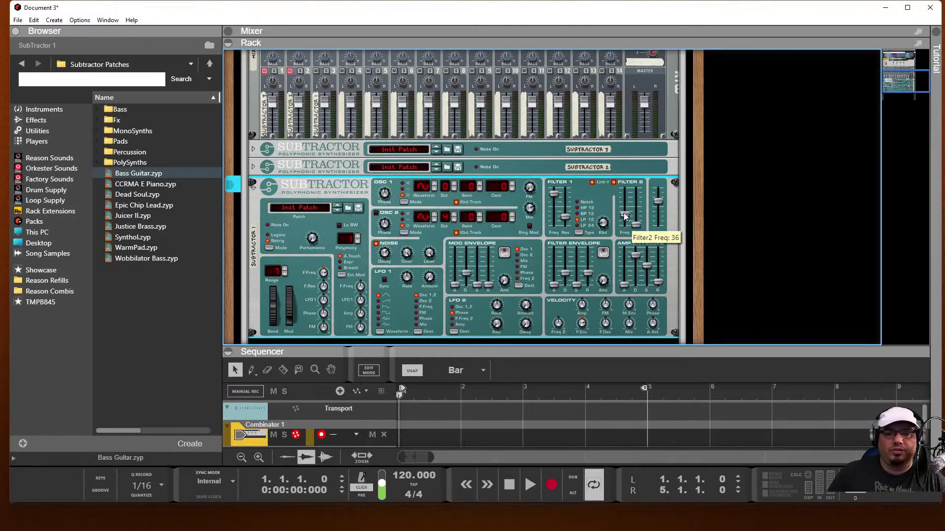
mouse_move(624, 217)
mouse_down()
mouse_move(626, 197)
mouse_move(639, 206)
mouse_move(626, 202)
mouse_up()
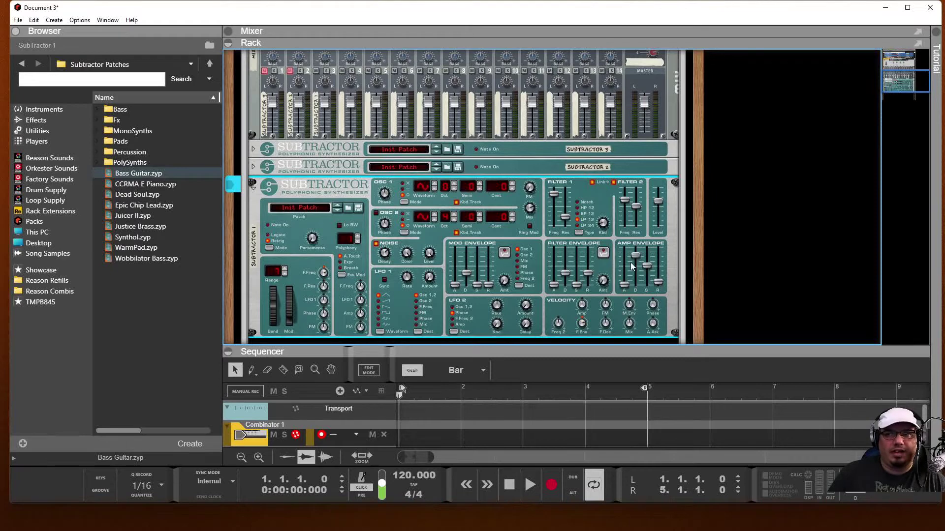
drag(633, 262, 658, 272)
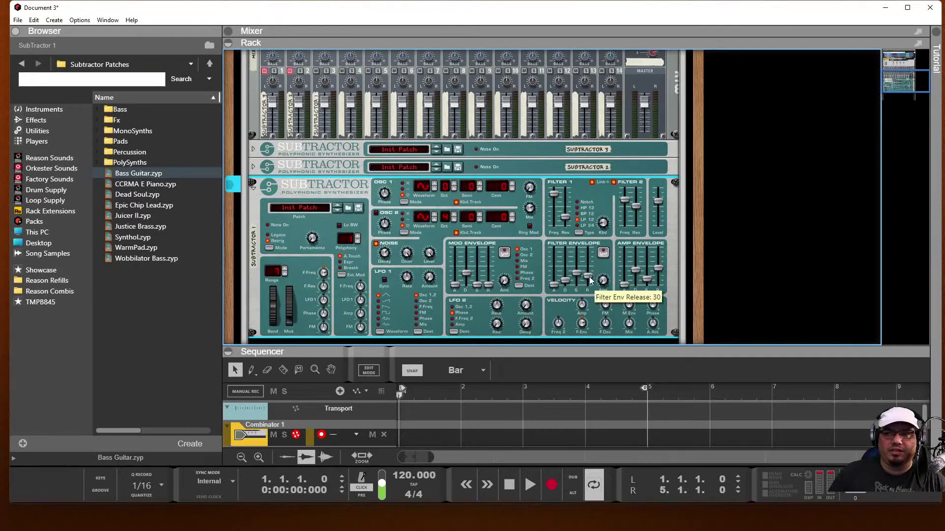
drag(590, 280, 590, 284)
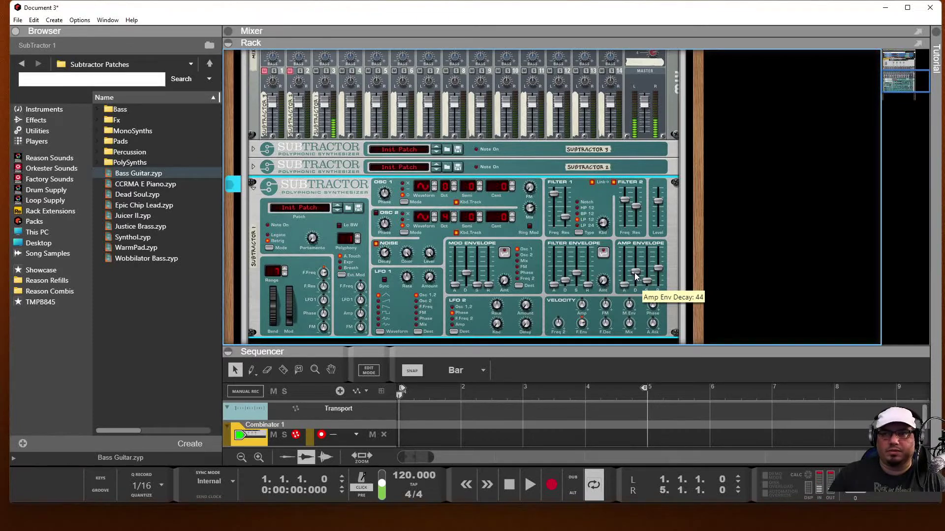
click(517, 279)
Lengthen mod envelope decay, set its release 62, velocity F.Env 6, amp sustain 38, filter env amount 40
drag(463, 273, 476, 256)
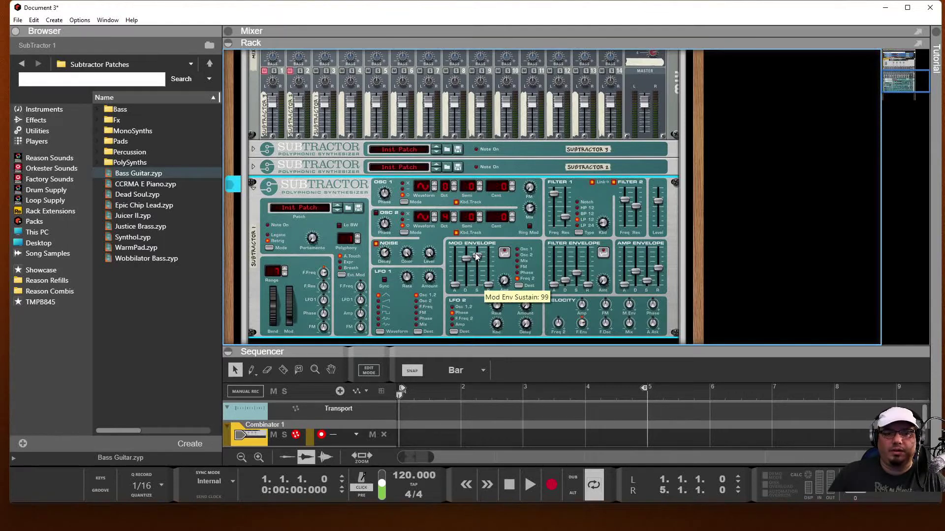
drag(488, 284, 489, 264)
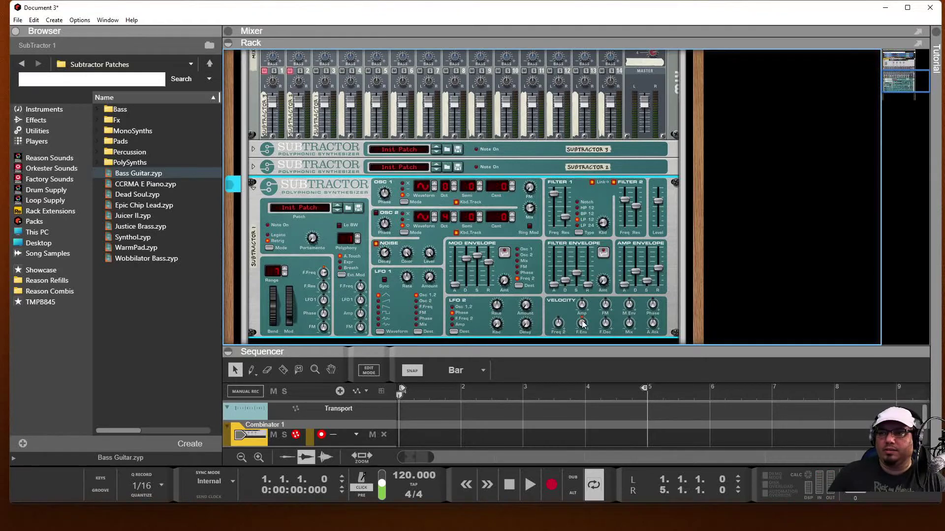
mouse_move(585, 329)
drag(586, 329, 588, 343)
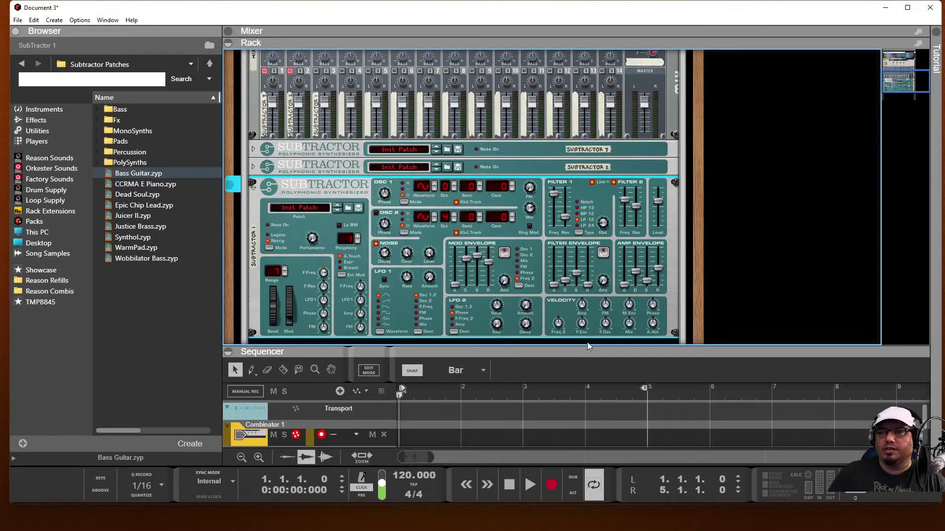
mouse_move(637, 274)
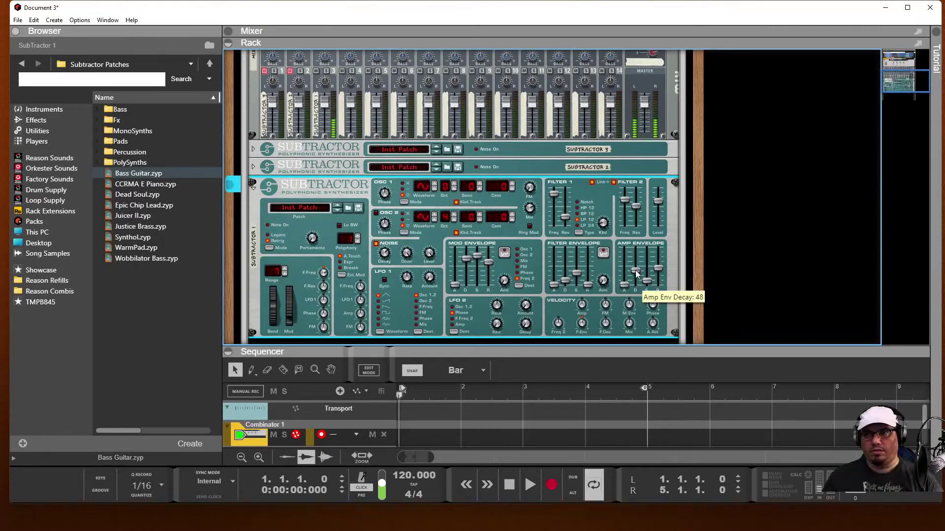
drag(646, 280, 645, 276)
mouse_move(567, 278)
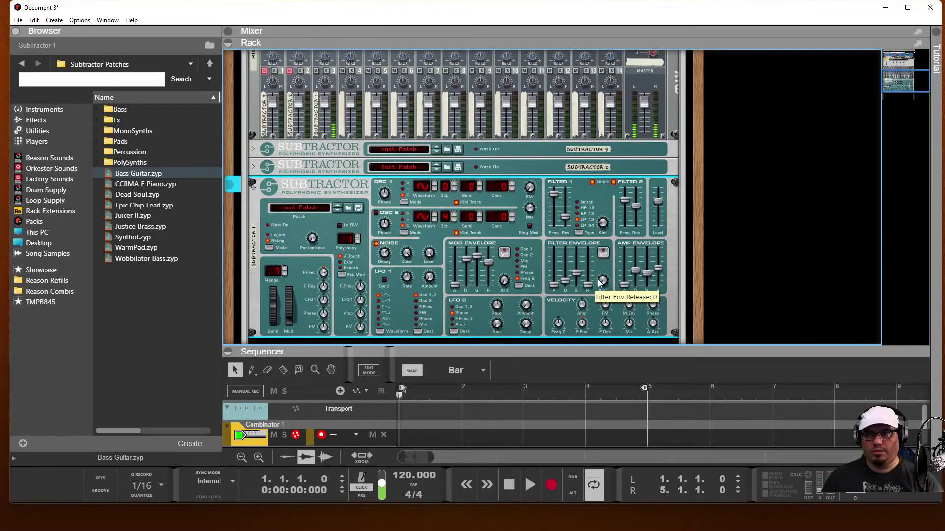
mouse_move(603, 281)
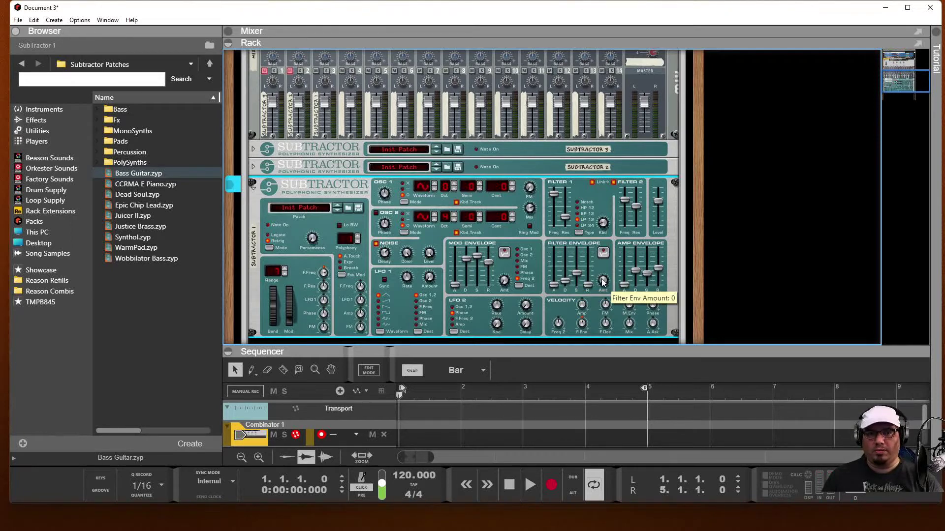
mouse_move(603, 281)
mouse_down()
mouse_move(589, 242)
mouse_move(593, 275)
mouse_up()
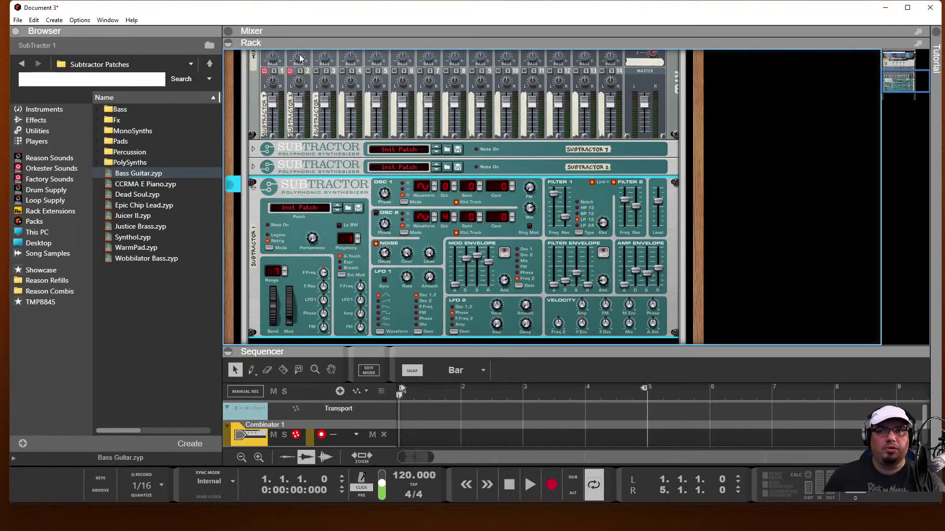
Mute mixer channel 3, leave channel 2 unmuted, and switch the open panel from SubTractor 1 to SubTractor 2
click(316, 72)
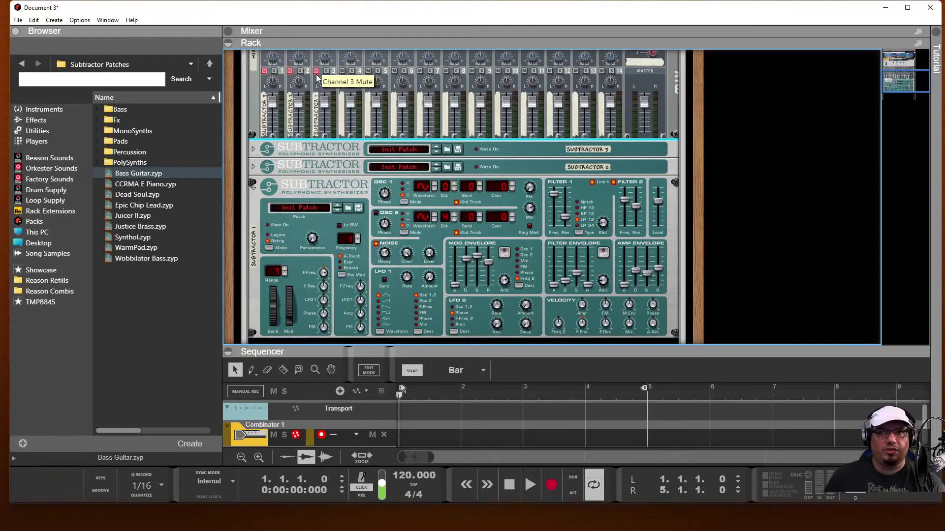
click(290, 73)
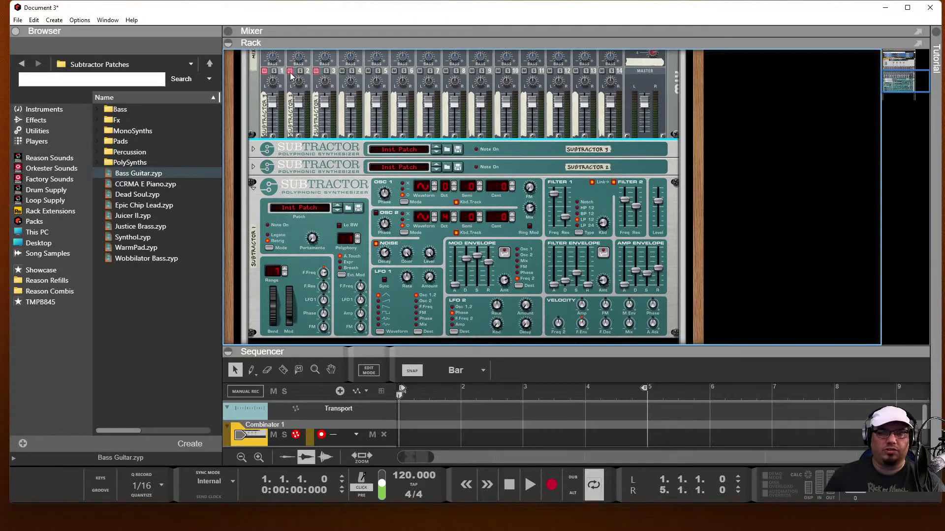
click(290, 73)
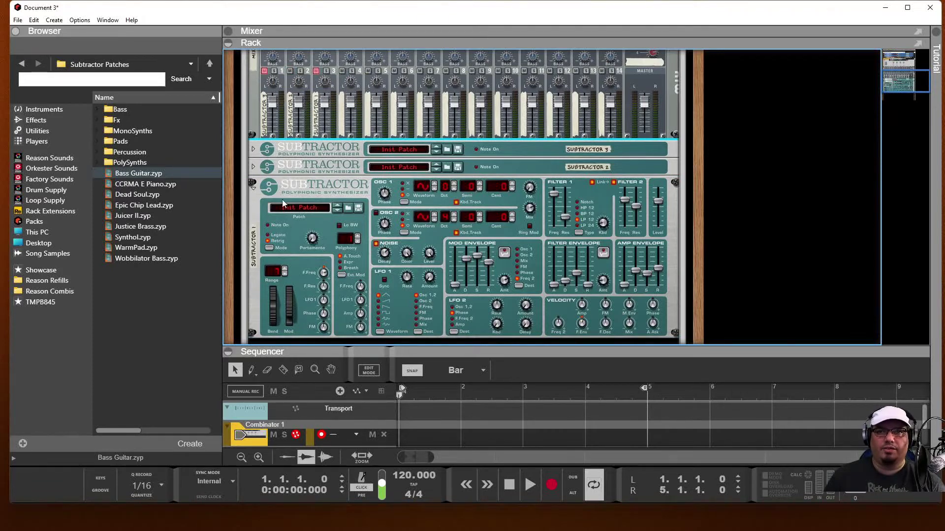
click(253, 188)
click(254, 184)
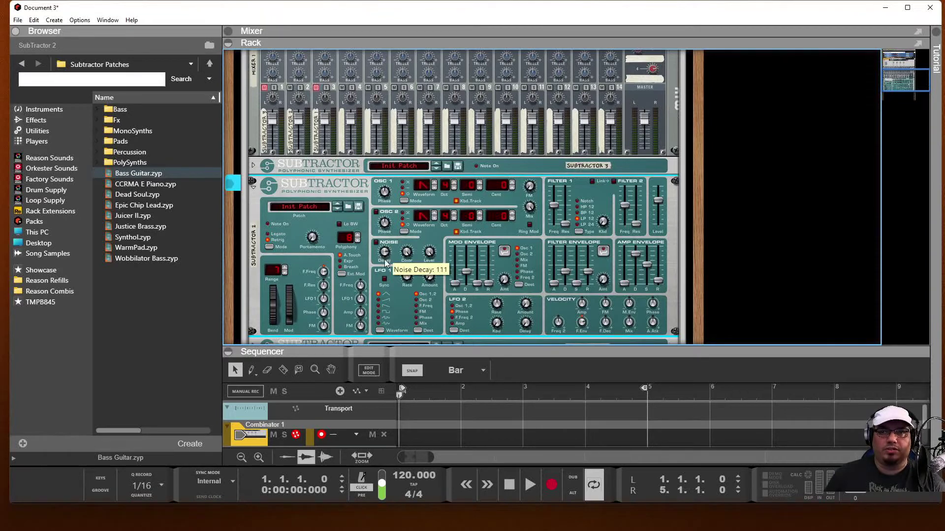
Turn on noise with decay 77, filter envelope sustain 70, and Filter 1 BP 12 with full frequency and higher resonance
click(376, 242)
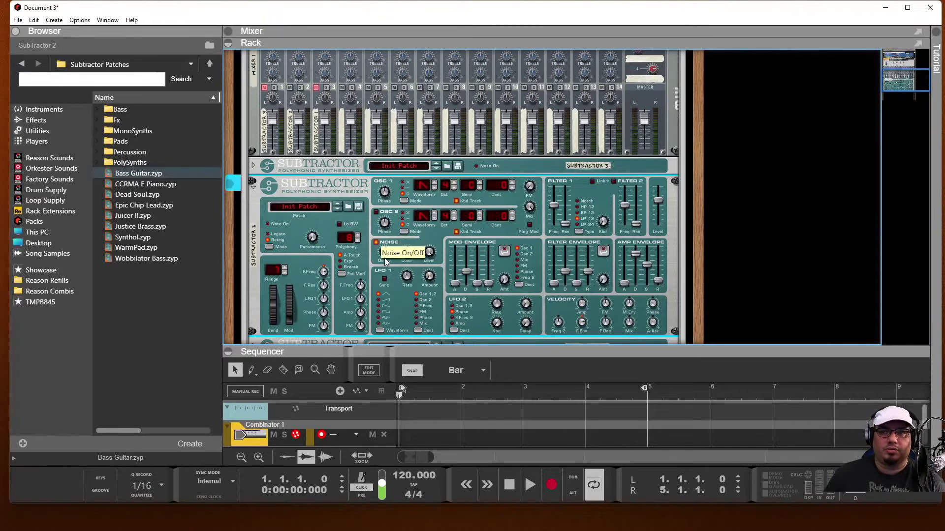
drag(384, 251, 385, 255)
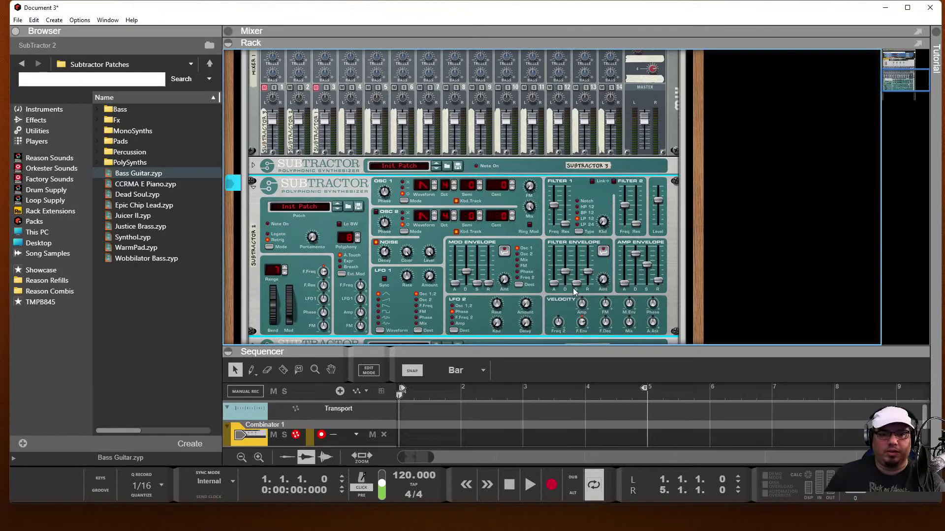
drag(574, 284, 575, 265)
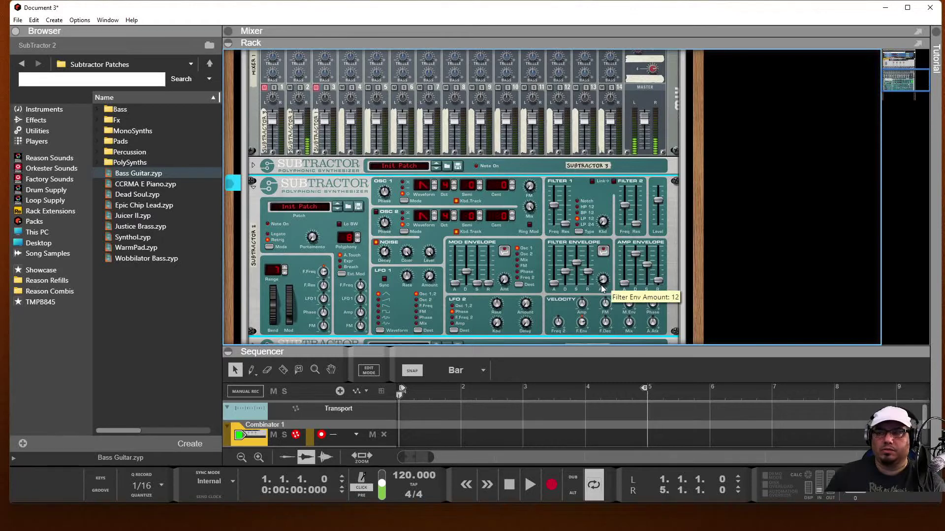
drag(555, 212, 556, 192)
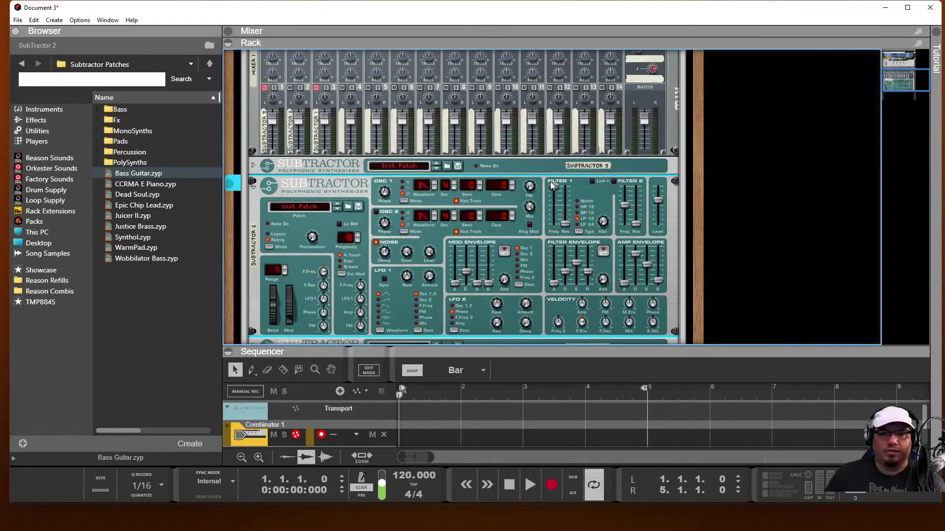
drag(567, 226, 564, 217)
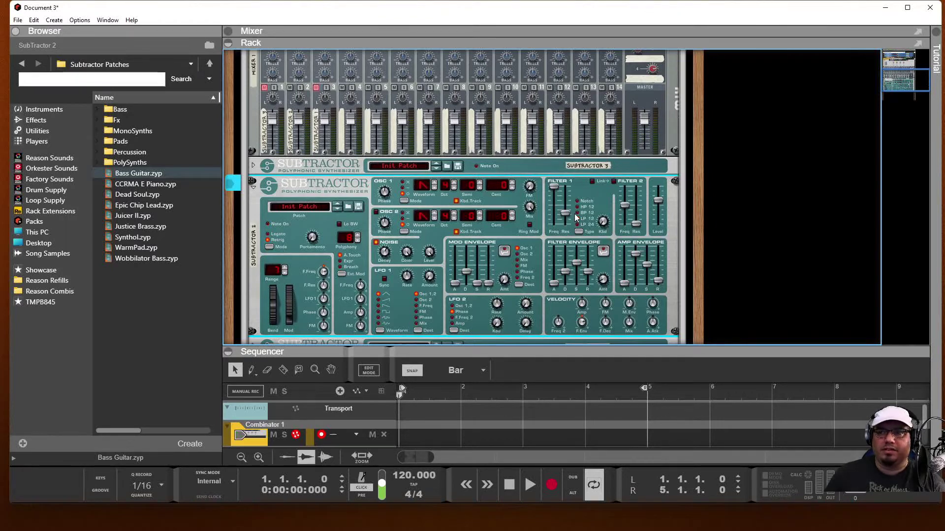
click(574, 213)
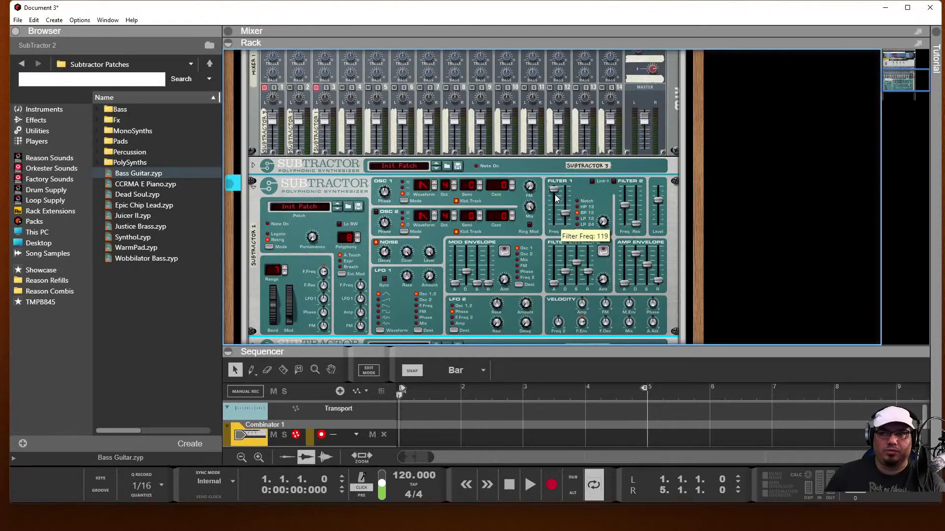
drag(566, 216, 563, 203)
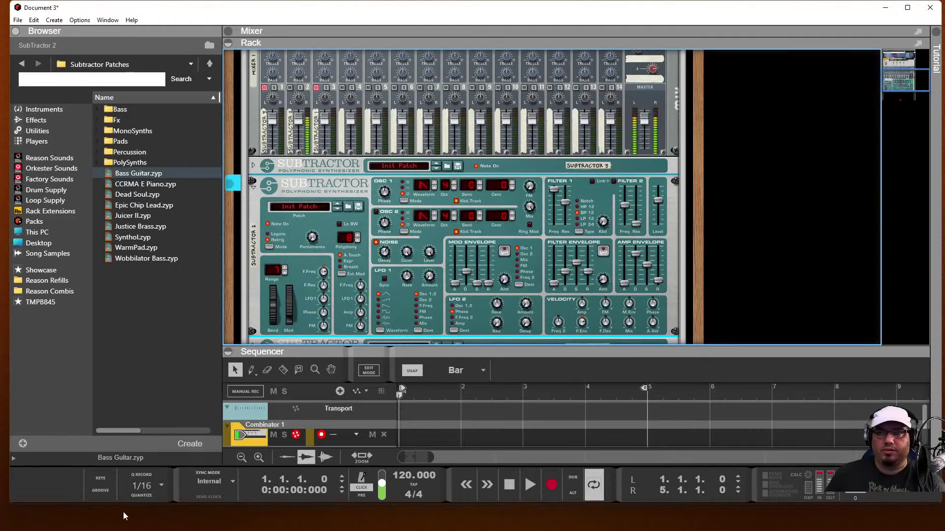
Switch the open panel to SubTractor 3, enable its noise generator, and pull Filter 1 frequency to 0
click(253, 181)
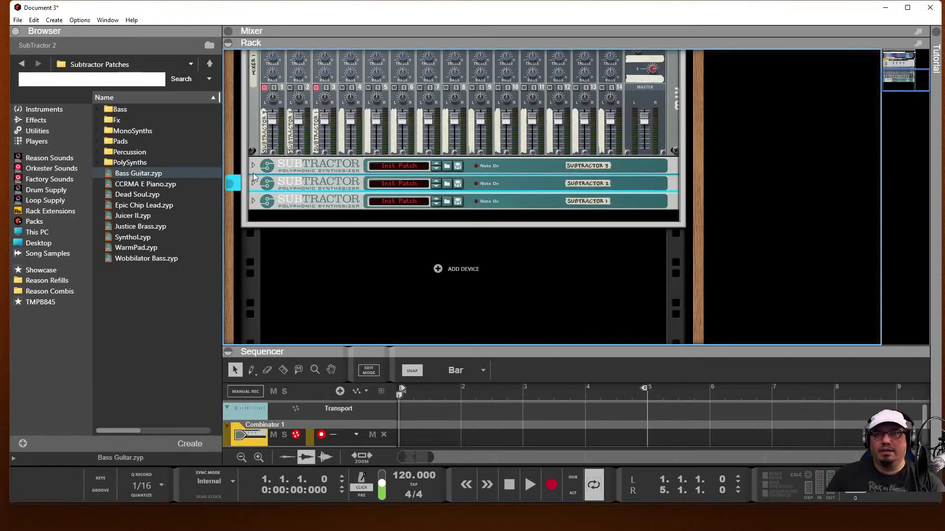
click(253, 166)
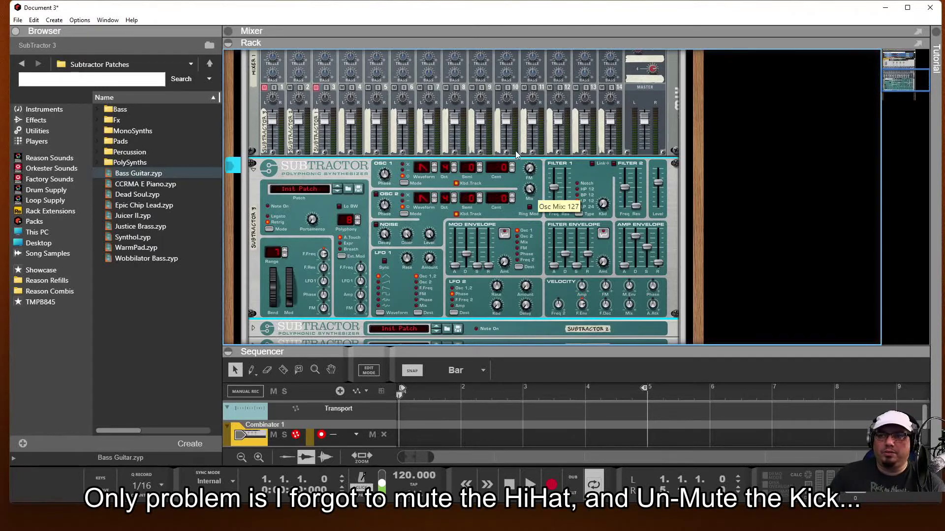
click(375, 225)
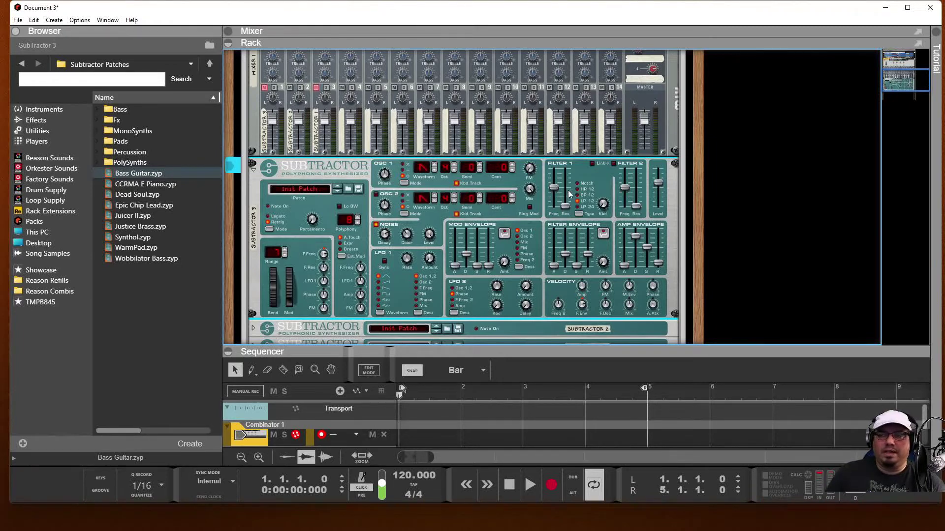
drag(555, 190, 567, 168)
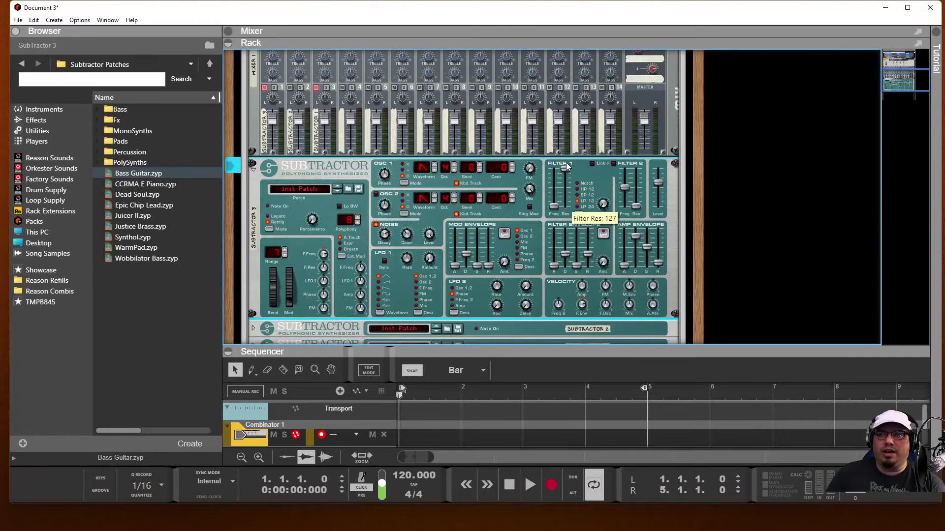
Unmute the kick on channel 1, mute the hi-hat on channel 2, keep channel 3 muted, and link filter 2
click(317, 87)
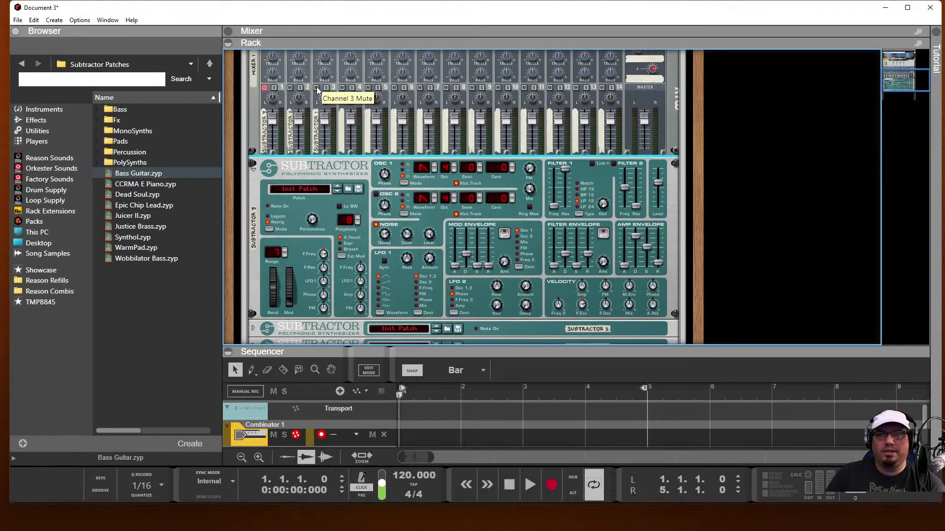
click(263, 87)
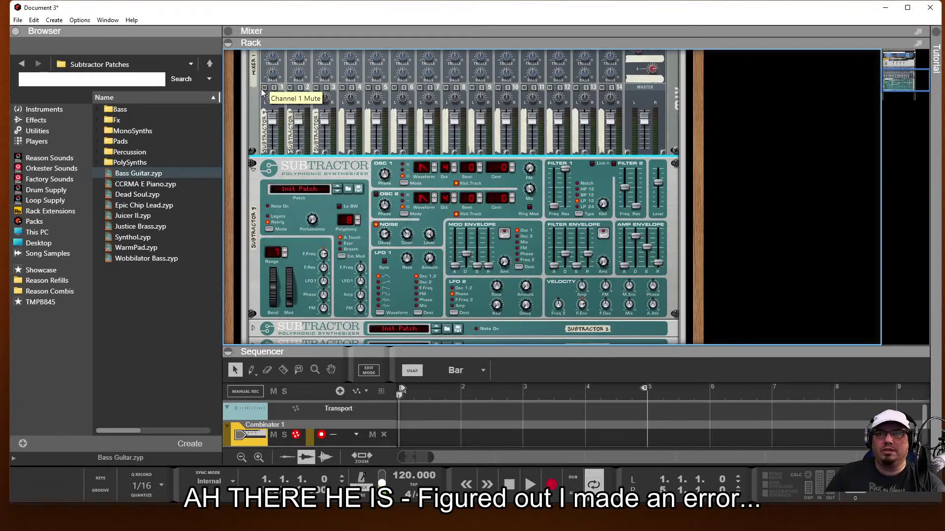
click(290, 87)
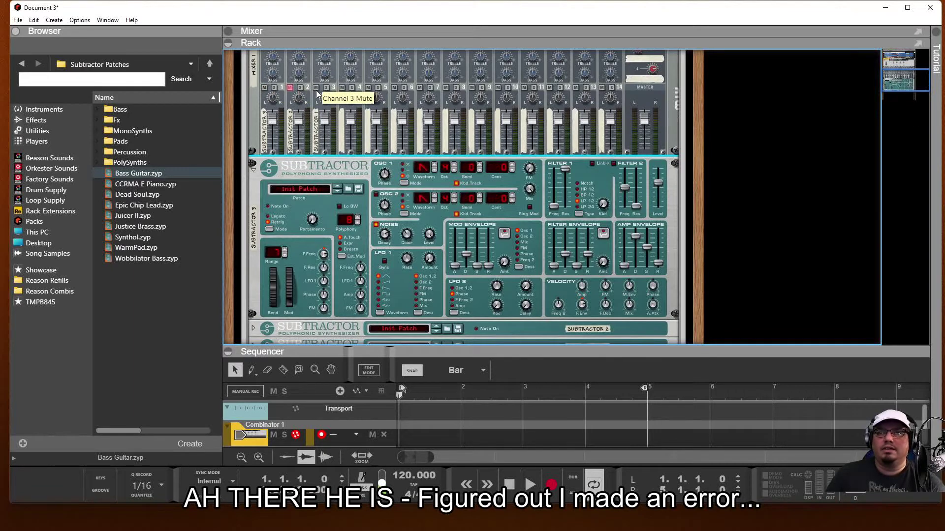
click(317, 89)
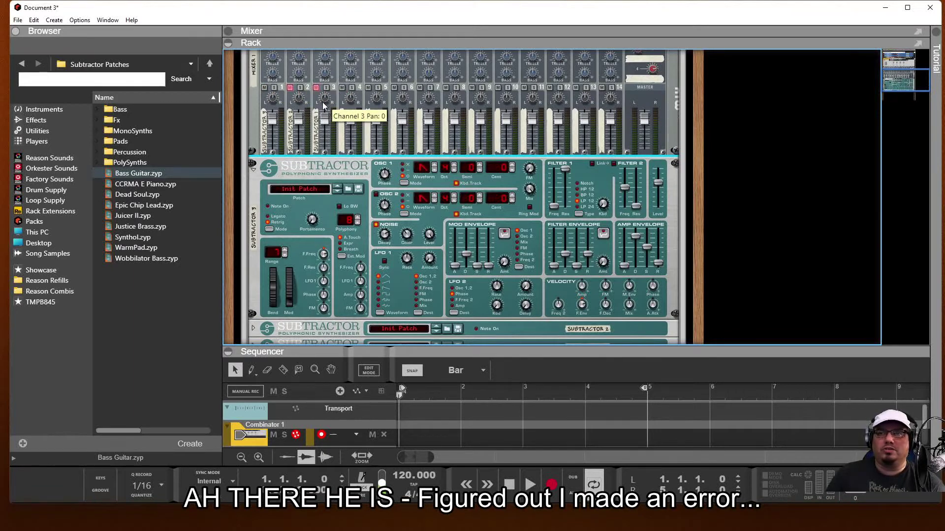
click(613, 164)
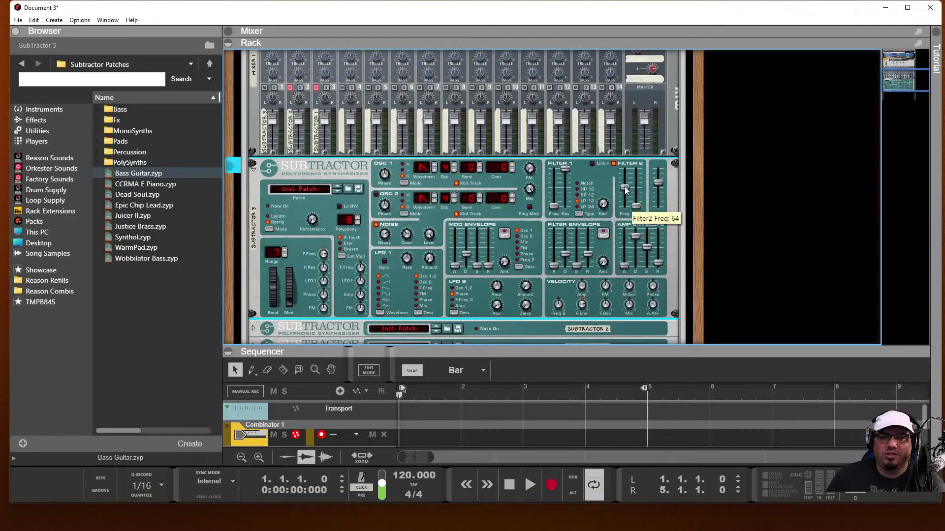
Set filter 2 frequency to 44, noise colour to 119, and filter 1 frequency 14 with resonance 103
drag(625, 191, 626, 200)
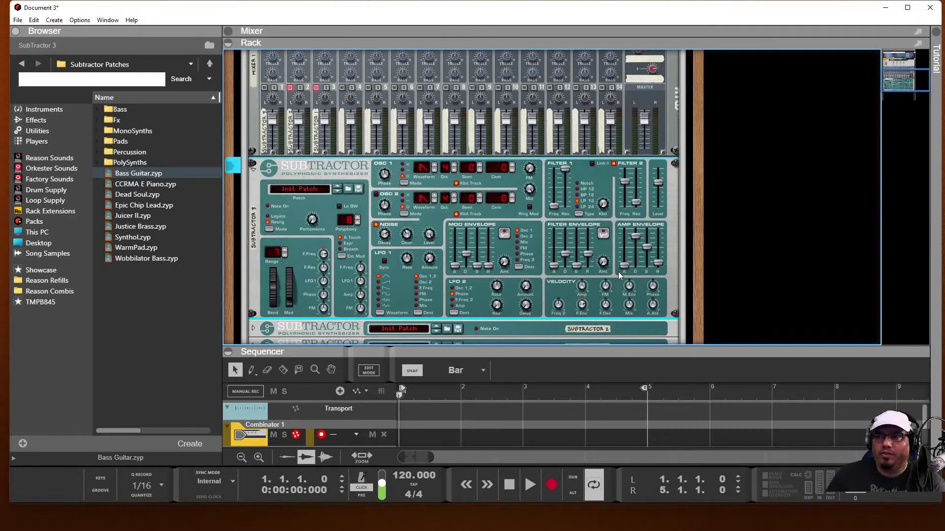
drag(636, 237, 657, 249)
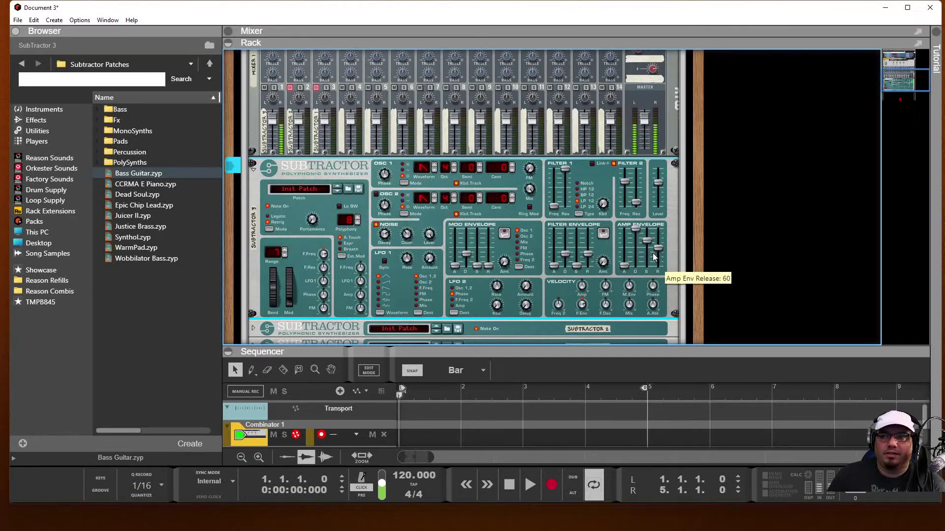
mouse_move(416, 236)
mouse_down()
mouse_move(405, 215)
mouse_move(406, 242)
mouse_up()
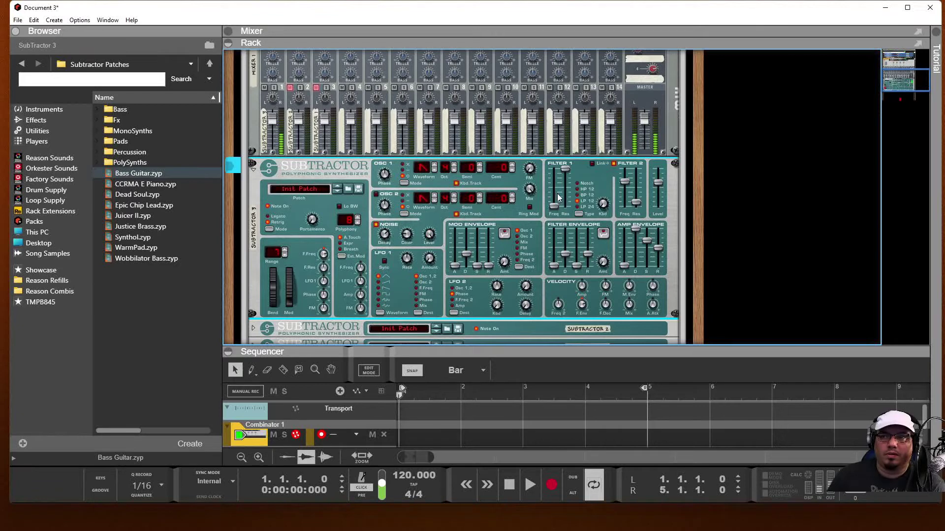
drag(553, 205, 554, 203)
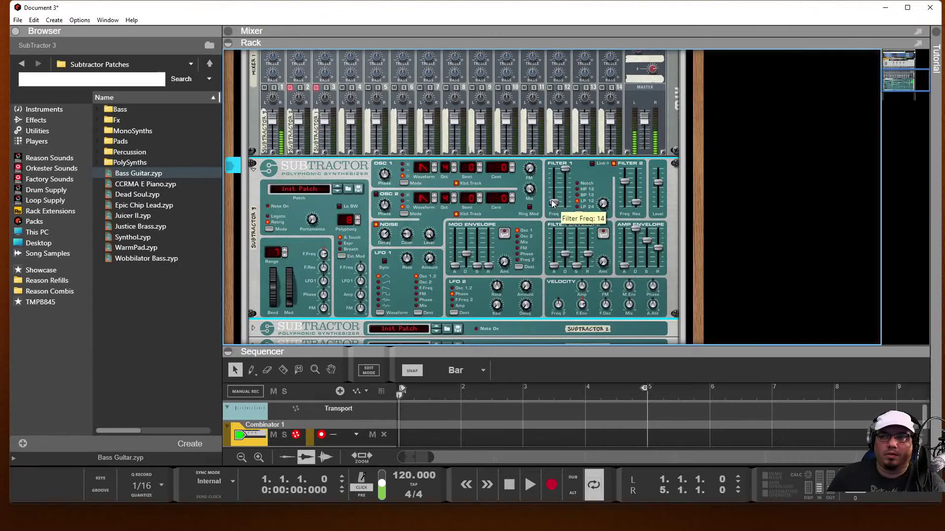
drag(565, 169, 567, 179)
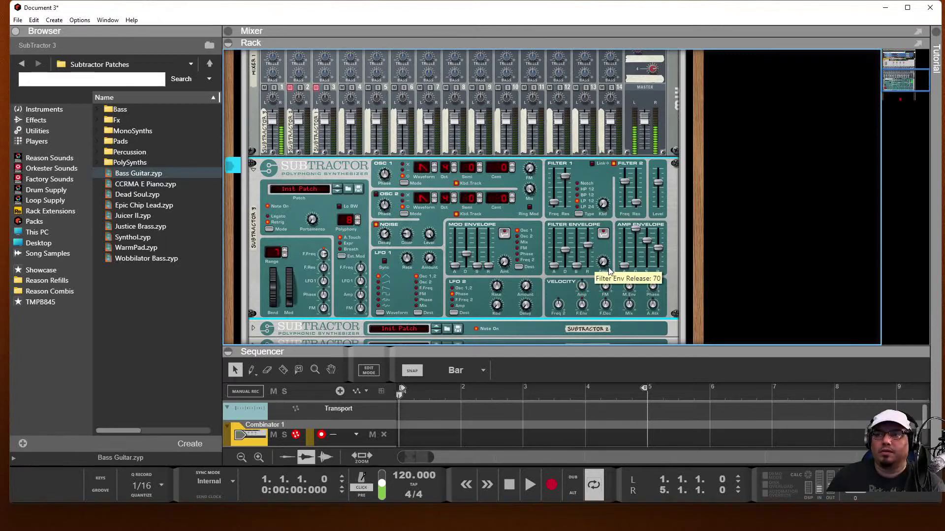
Reshape the filter envelope (decay 56, sustain 10, longer release), shorten amp decay, and set Filter 1 to LP 24 at 22
drag(588, 254, 588, 244)
scroll(601, 247, up, 4)
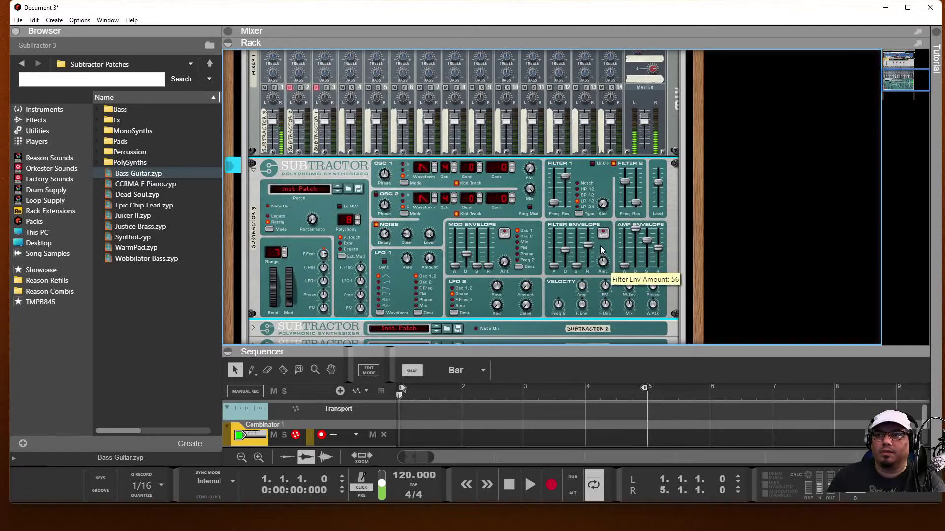
scroll(598, 249, up, 4)
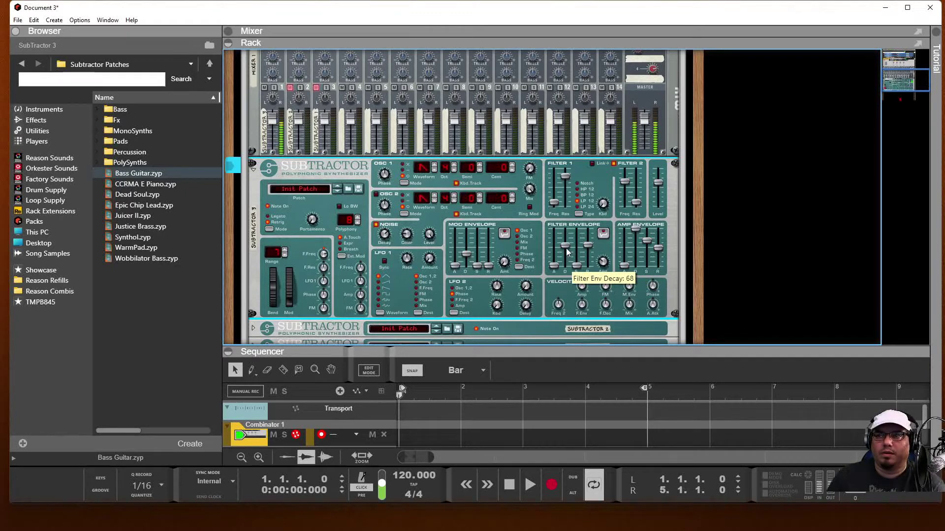
drag(568, 249, 567, 260)
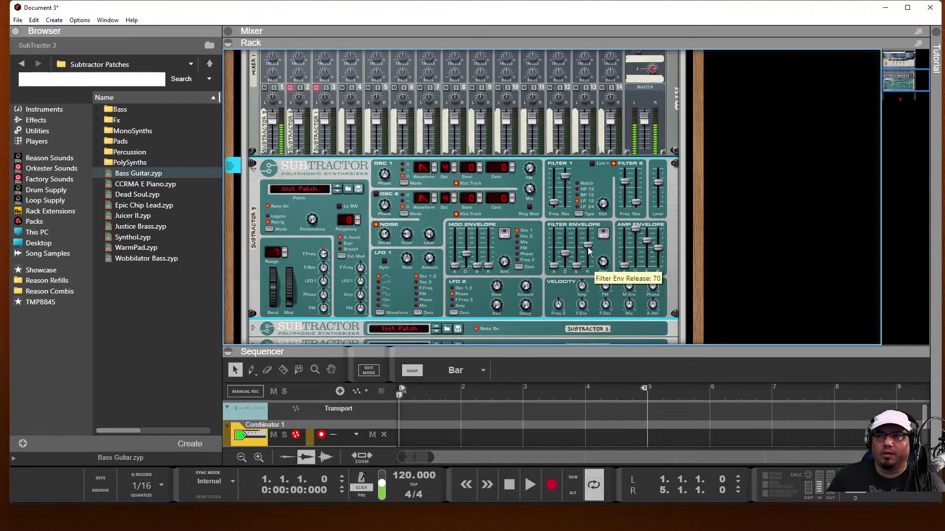
drag(590, 250, 626, 264)
drag(635, 229, 660, 257)
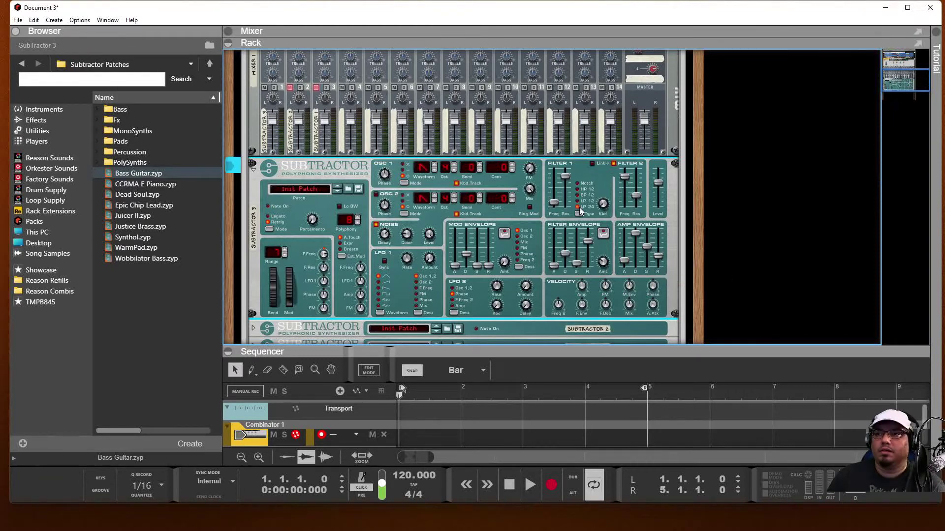
click(580, 208)
mouse_move(554, 204)
mouse_down()
mouse_move(531, 213)
mouse_move(558, 206)
mouse_up()
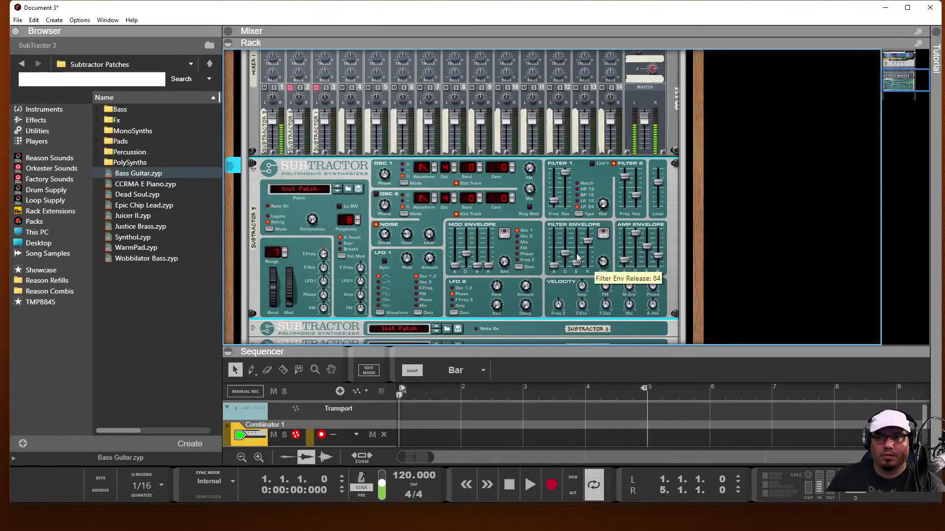
mouse_move(567, 253)
mouse_down()
mouse_move(578, 256)
mouse_move(564, 256)
mouse_up()
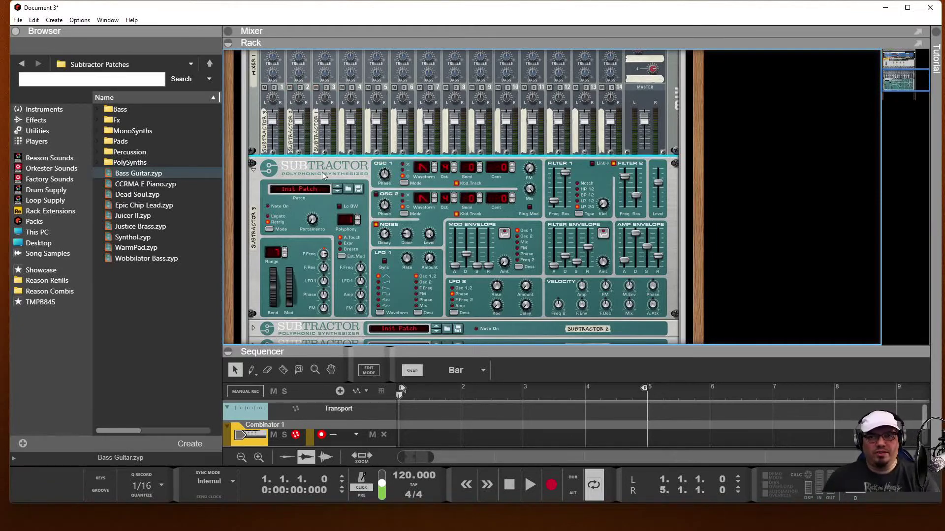
scroll(320, 172, up, 3)
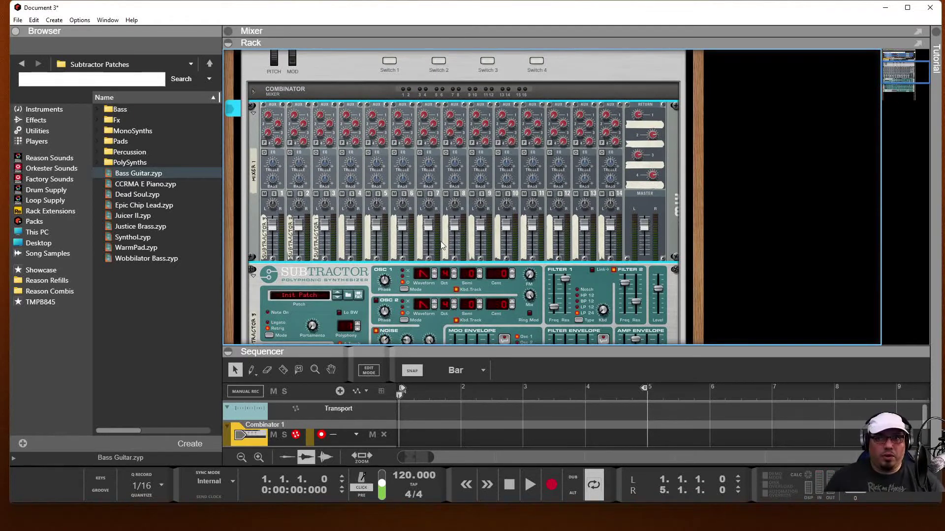
scroll(440, 239, up, 4)
scroll(439, 238, down, 1)
Place a Kong Drum Designer from the Instruments list inside the Combinator, above the mixer
click(34, 111)
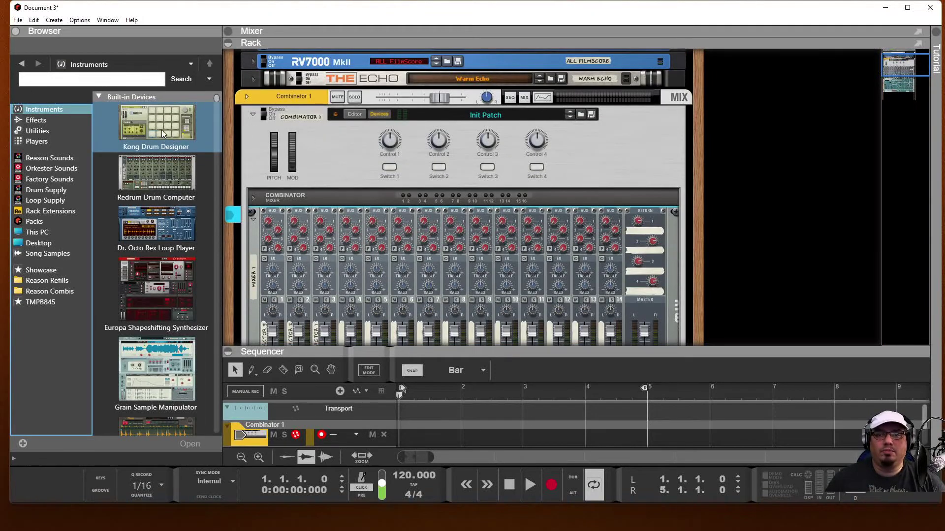
click(172, 158)
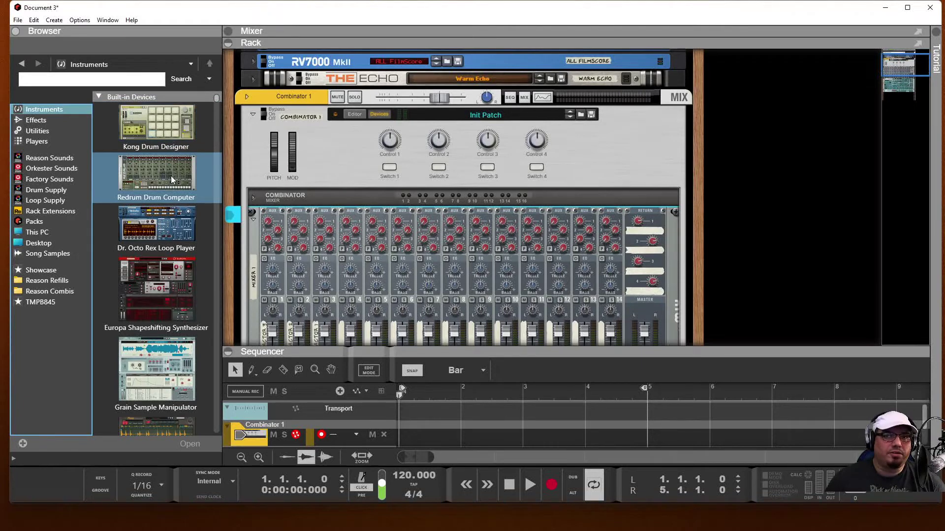
click(163, 174)
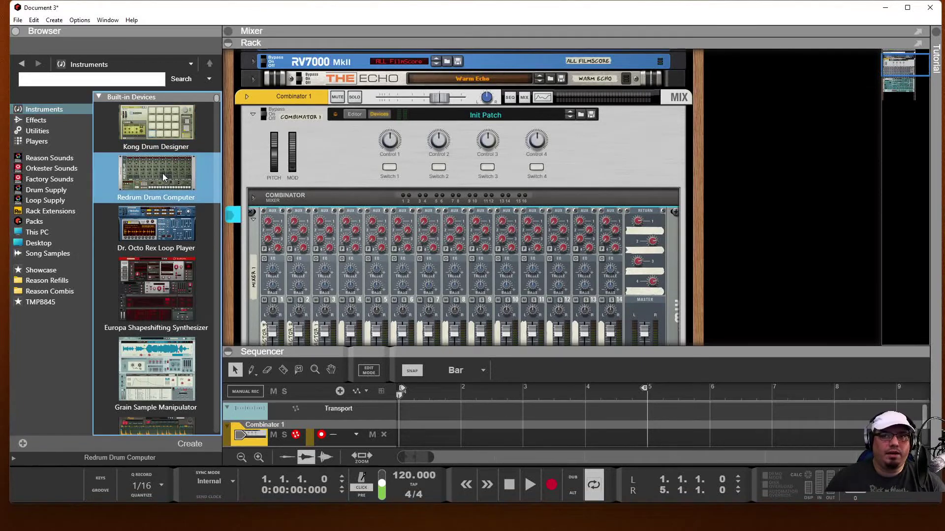
click(163, 130)
drag(162, 130, 344, 209)
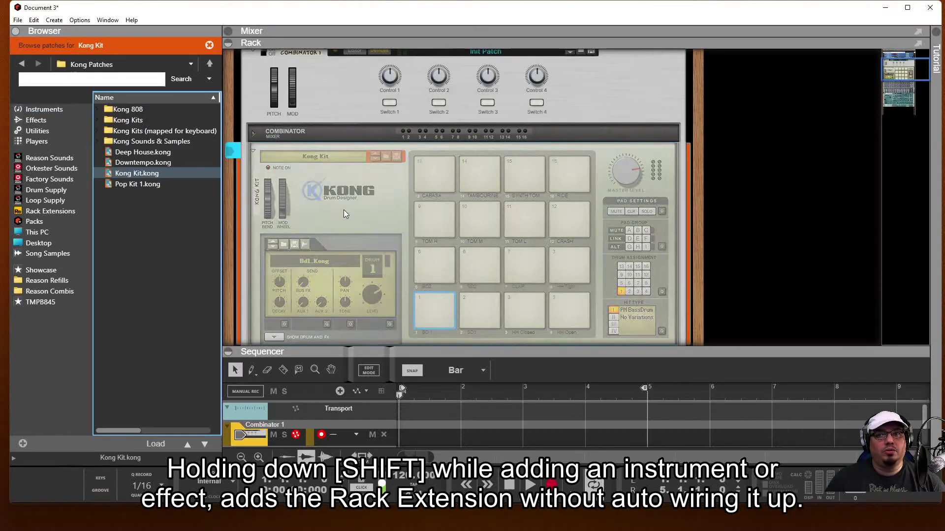
Flip the rack to check Kong's cabling, then return to the front panels
key(Tab)
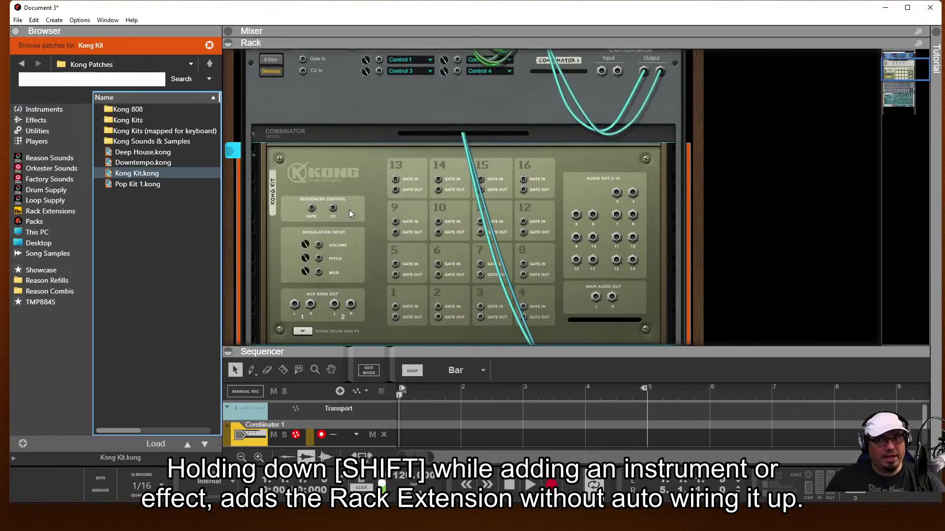
scroll(637, 217, down, 3)
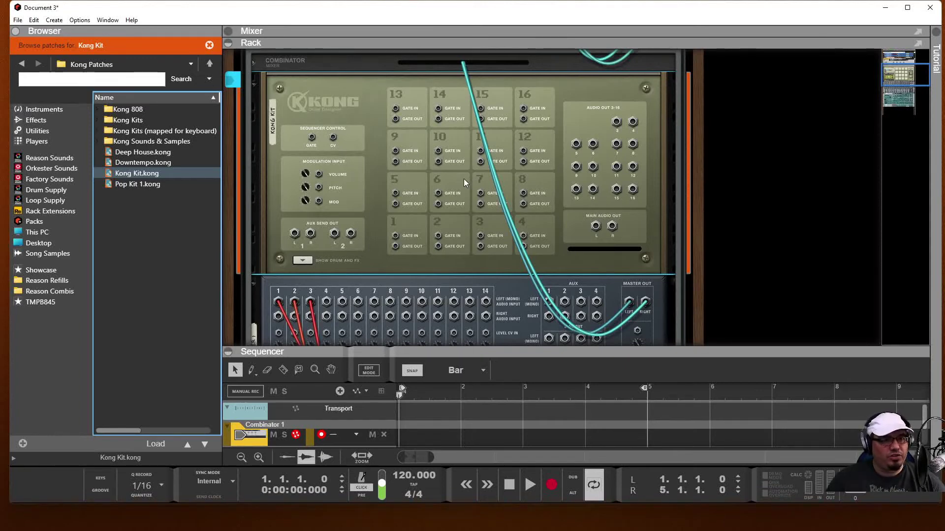
key(Tab)
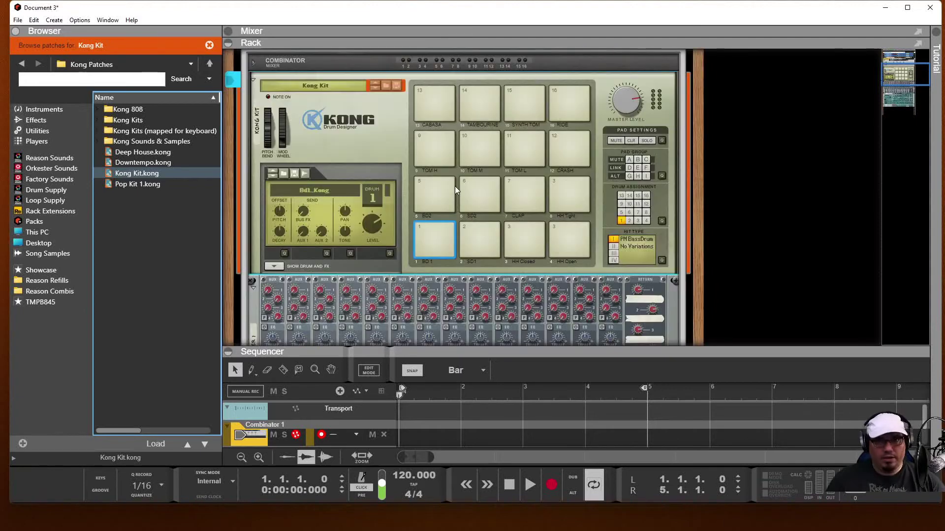
Reset the Kong Drum Designer from its context menu to a blank Init Patch
right_click(385, 85)
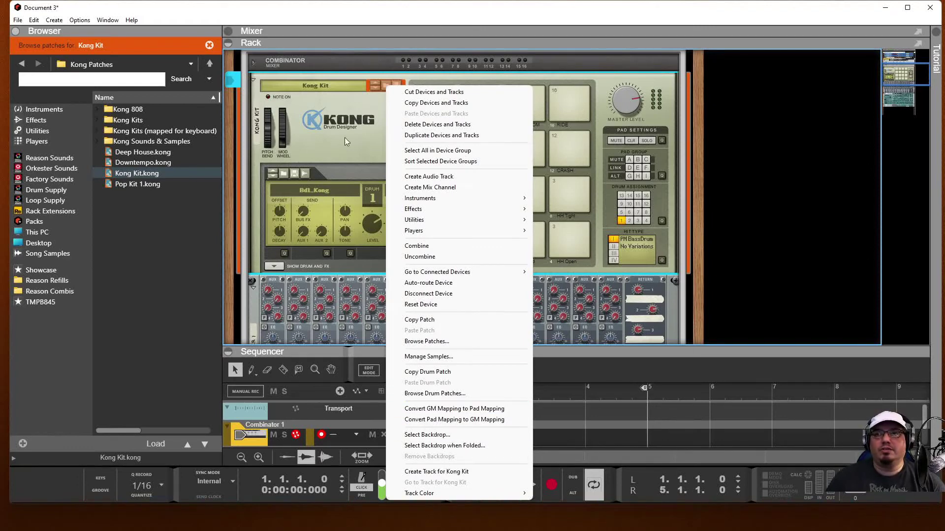
click(373, 104)
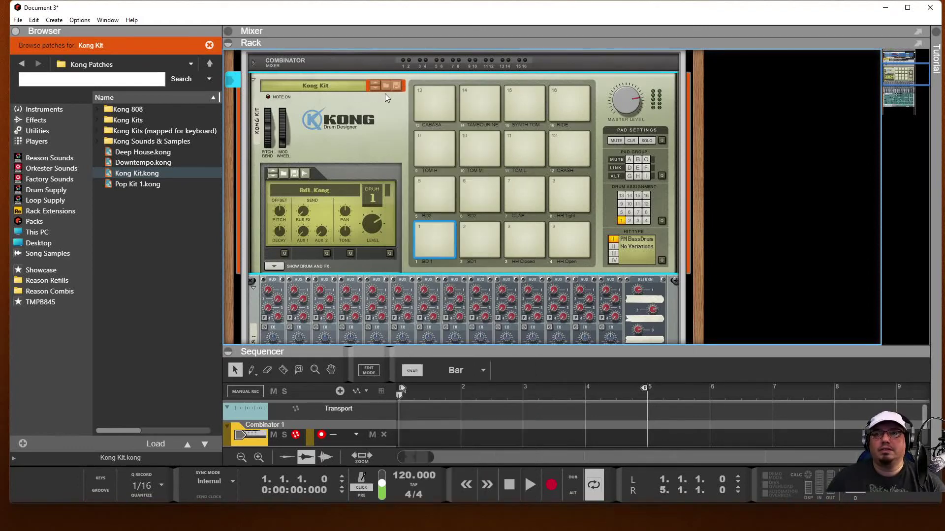
right_click(388, 85)
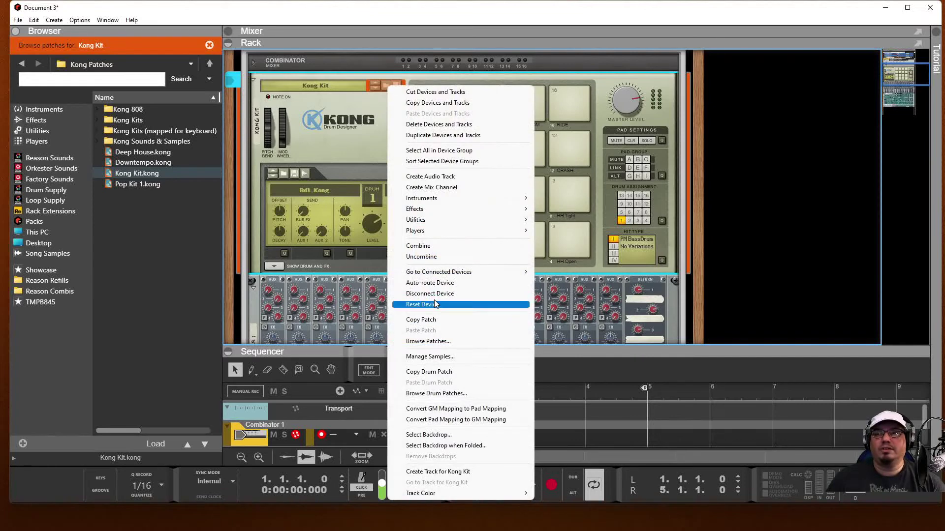
click(435, 305)
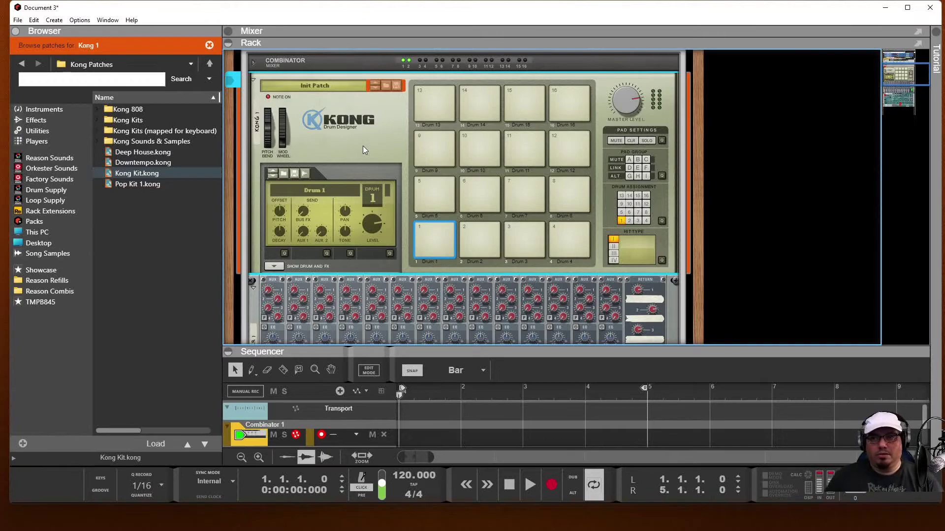
scroll(365, 143, up, 3)
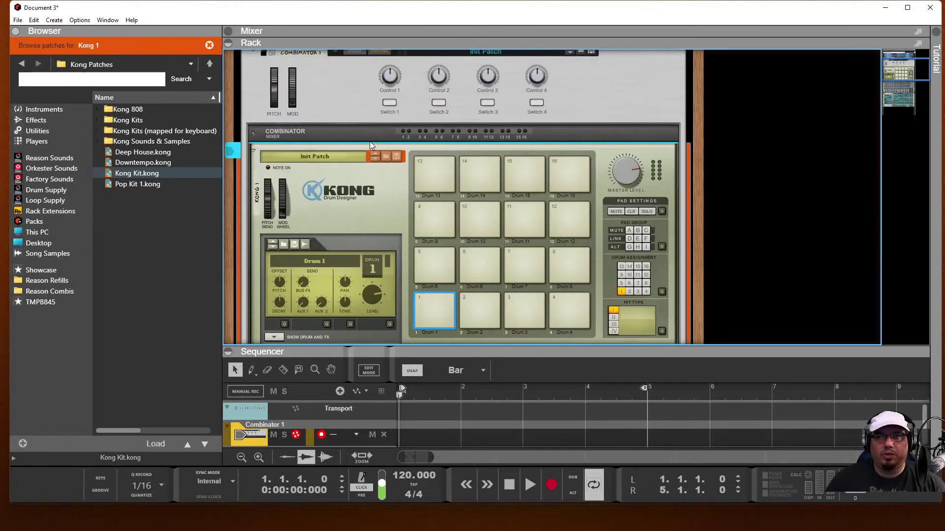
scroll(438, 118, up, 3)
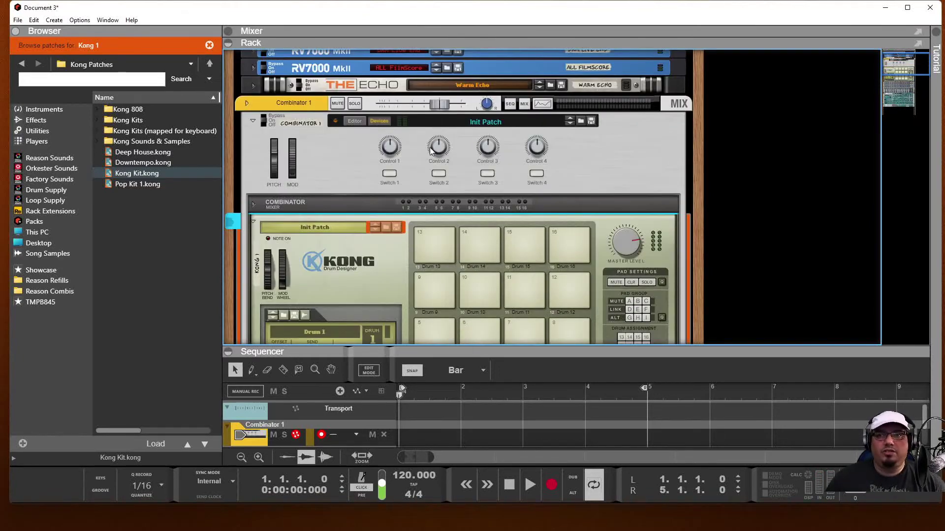
In the Combinator editor, uncheck Key for SubTractors 3, 2 and 1
click(355, 120)
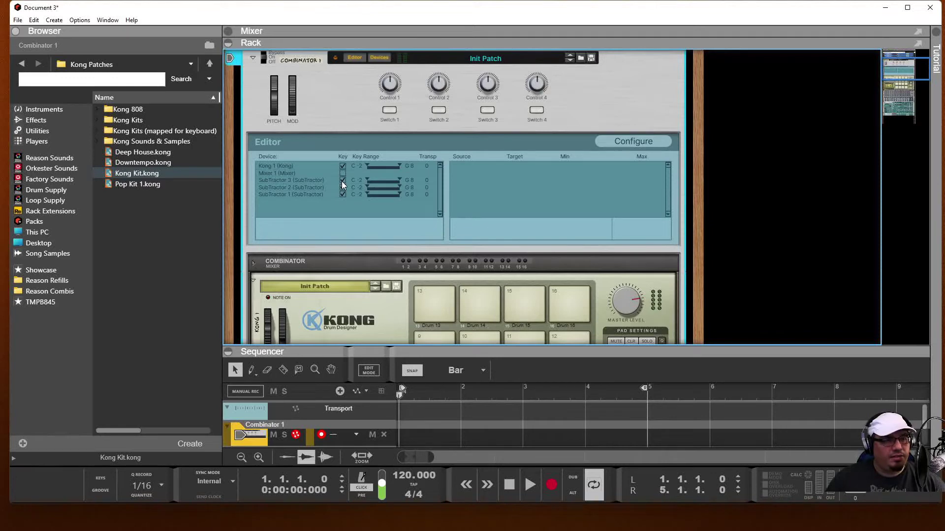
click(342, 180)
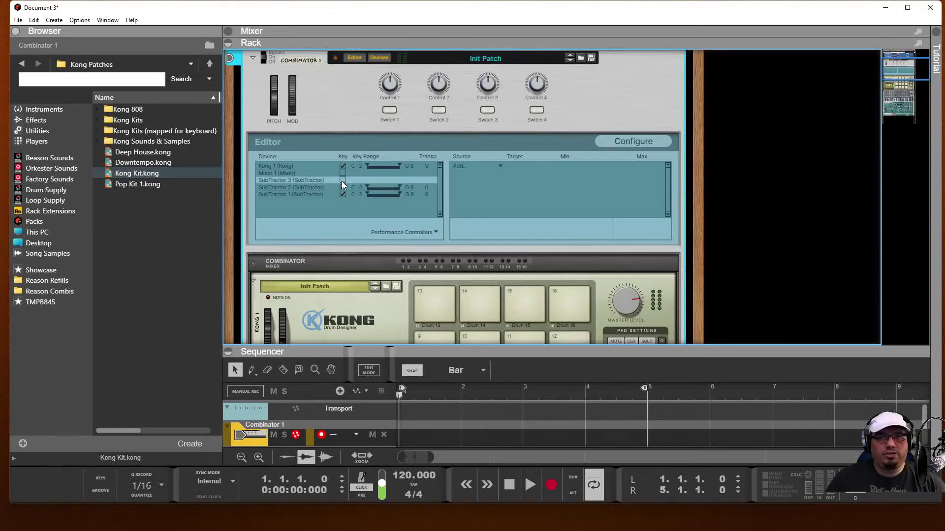
click(342, 188)
click(343, 195)
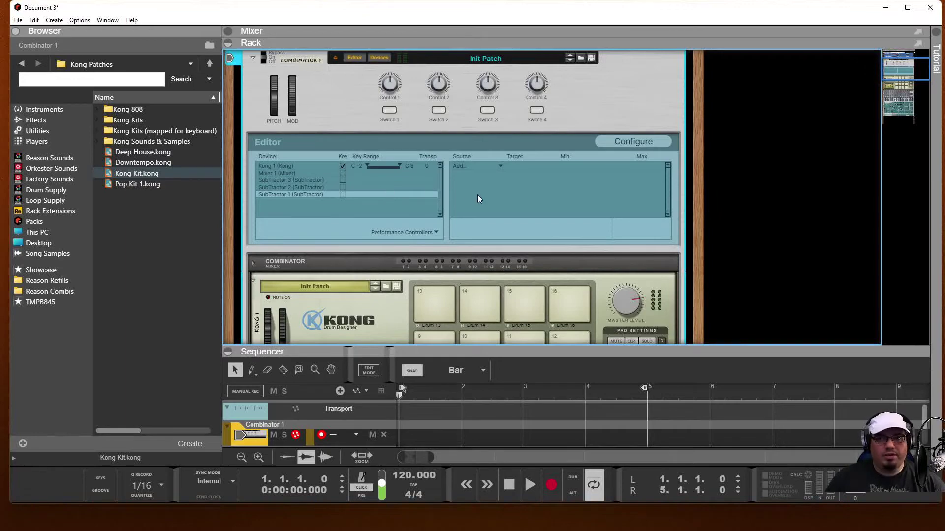
scroll(478, 194, down, 2)
scroll(446, 214, down, 5)
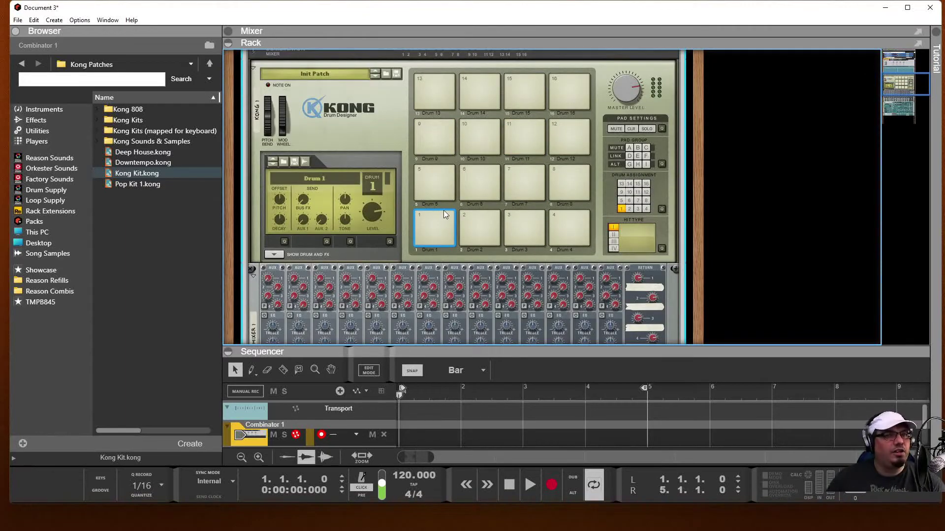
scroll(444, 211, down, 8)
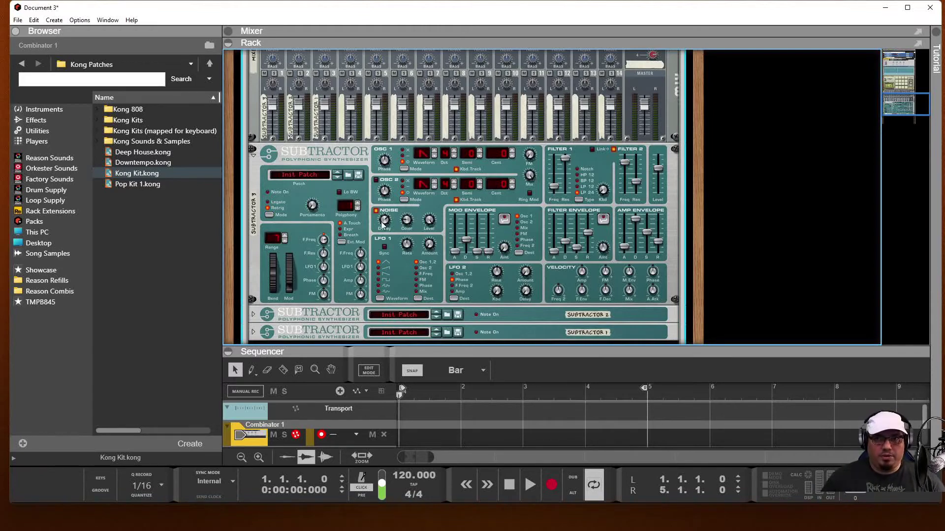
On the back panel, fold the mixer and patch Kong pad 1's gate out to a SubTractor
key(Tab)
scroll(550, 205, up, 5)
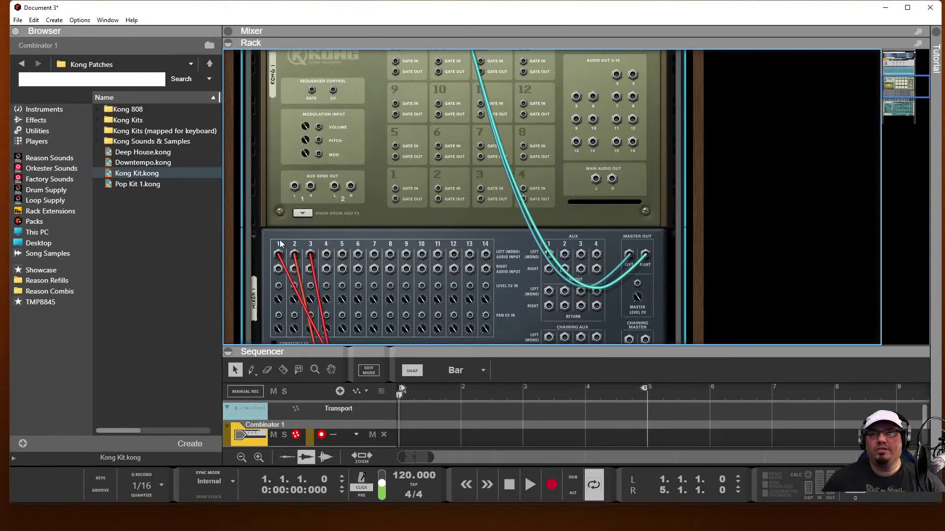
scroll(303, 243, down, 2)
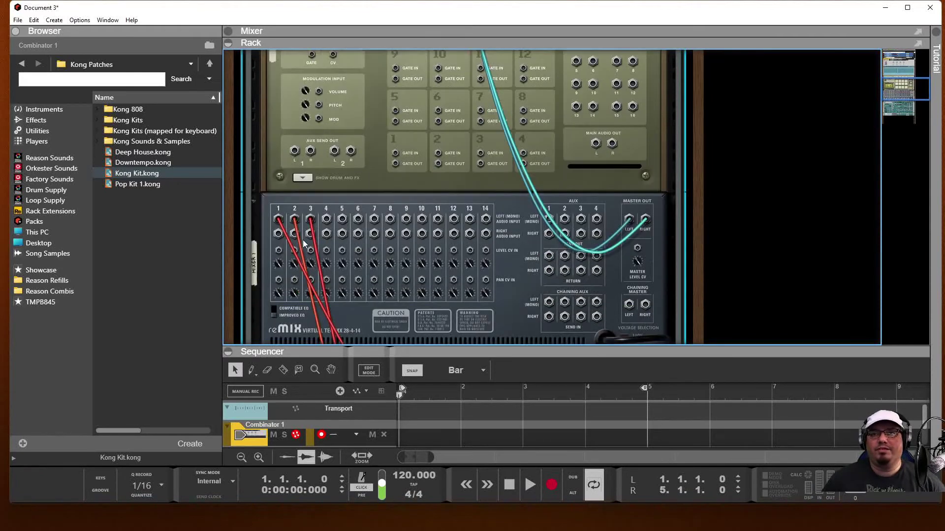
click(253, 200)
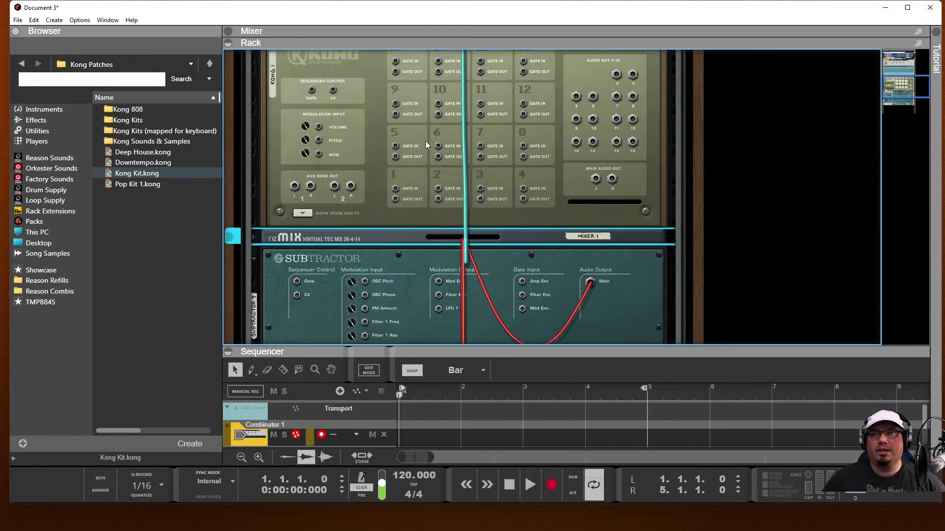
scroll(272, 294, down, 6)
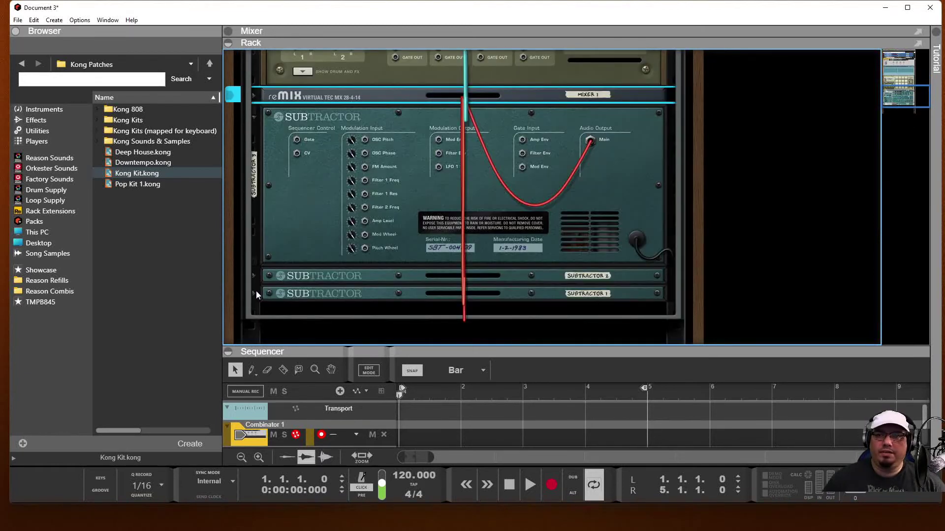
scroll(341, 163, up, 6)
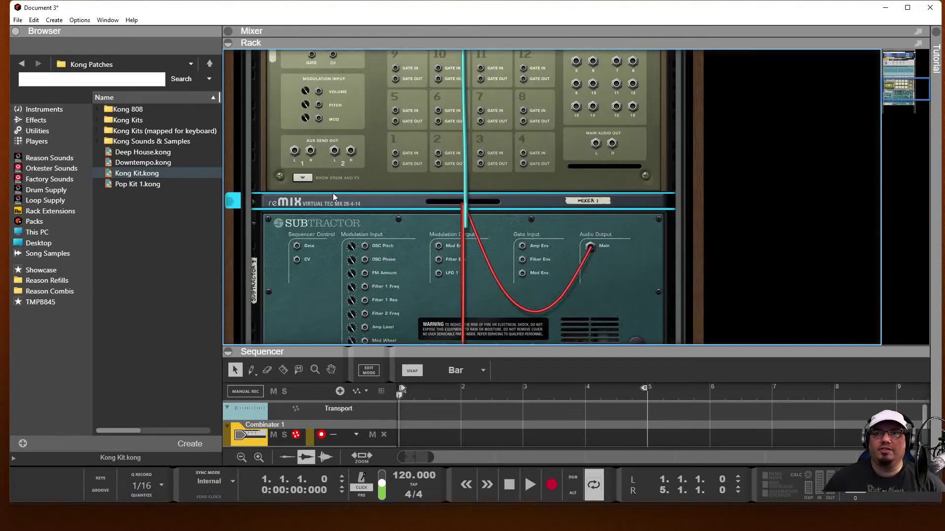
scroll(333, 196, up, 4)
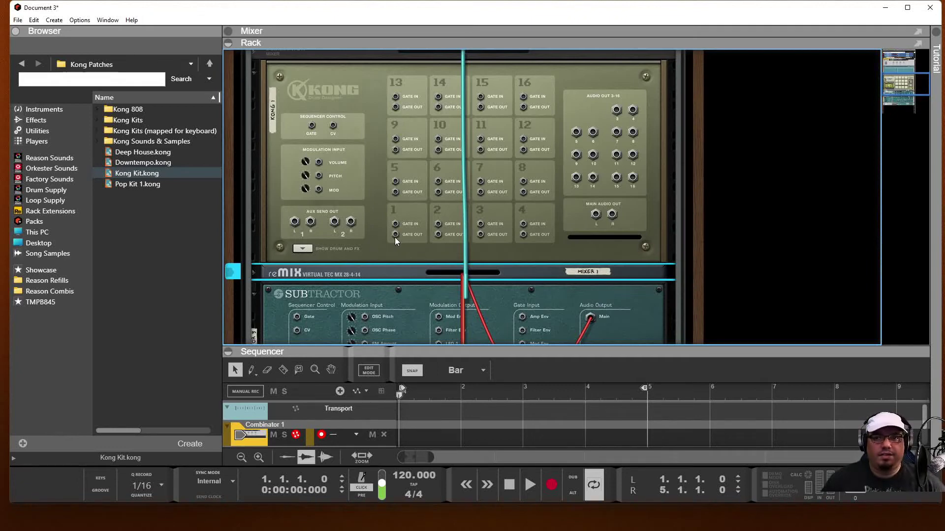
drag(395, 235, 295, 264)
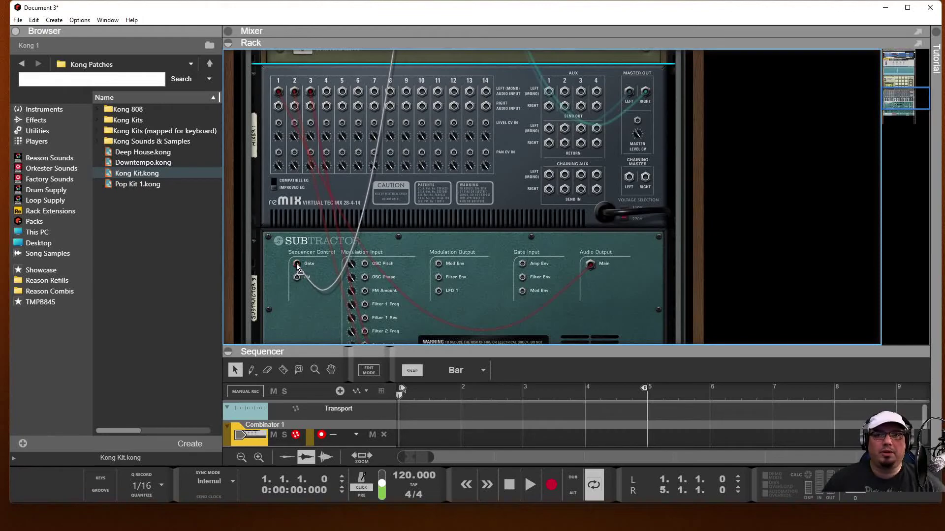
Expose Subtractor 2's jacks, connect a Kong gate cable to a Subtractor Gate input, and return to the front
scroll(339, 284, up, 5)
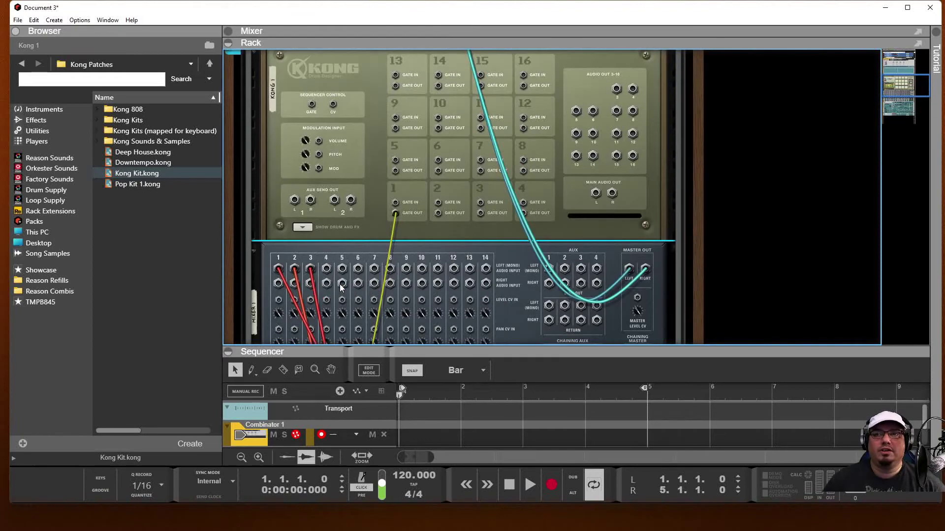
scroll(340, 286, down, 5)
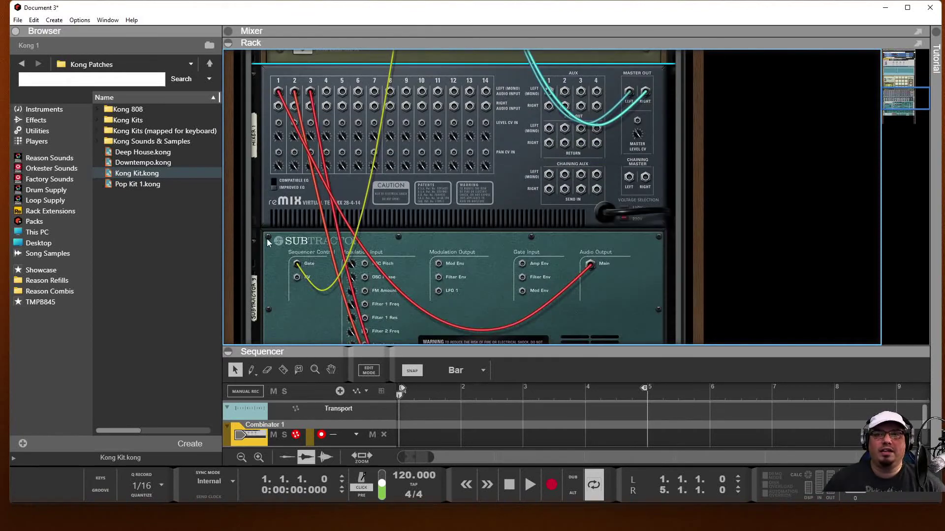
click(254, 241)
click(260, 250)
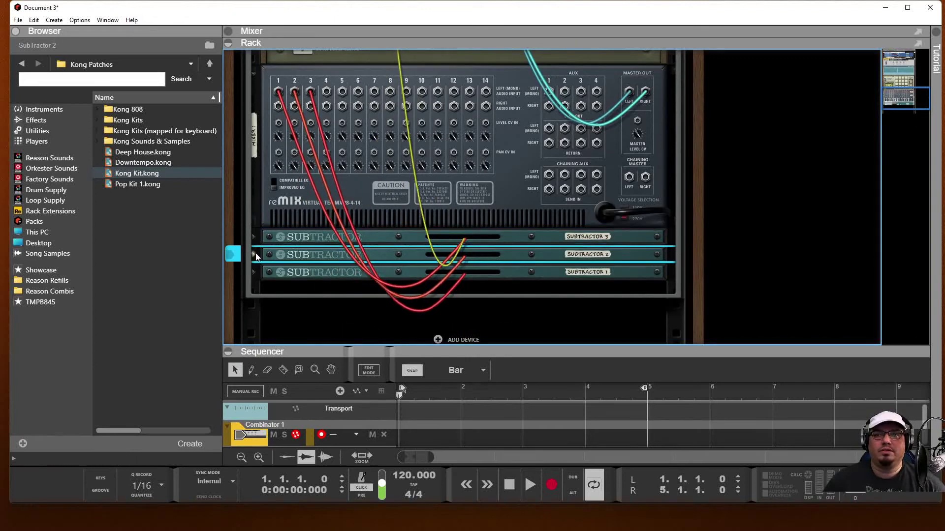
click(254, 254)
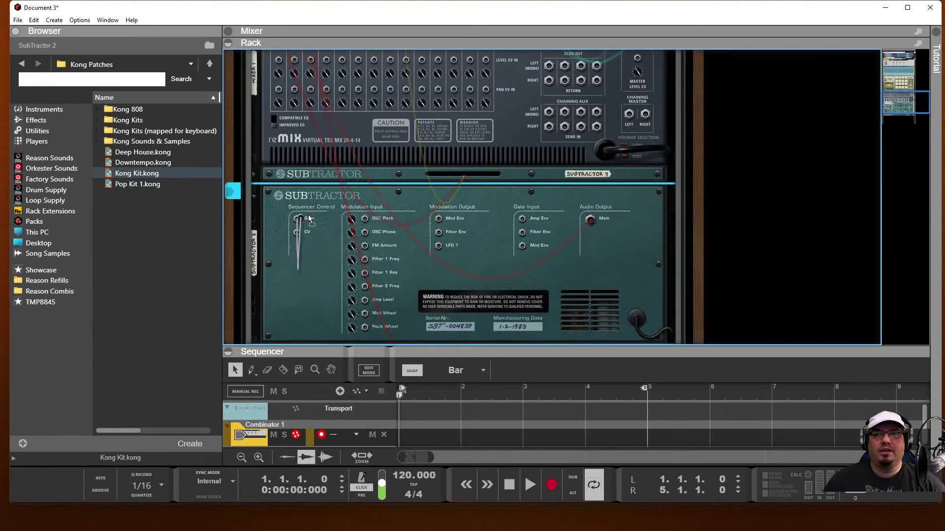
mouse_move(308, 216)
mouse_down()
mouse_move(465, 76)
mouse_move(468, 49)
mouse_move(428, 180)
mouse_move(435, 131)
mouse_move(478, 153)
mouse_move(360, 413)
mouse_move(290, 248)
mouse_move(293, 237)
mouse_move(320, 249)
mouse_move(358, 246)
mouse_move(298, 220)
mouse_up()
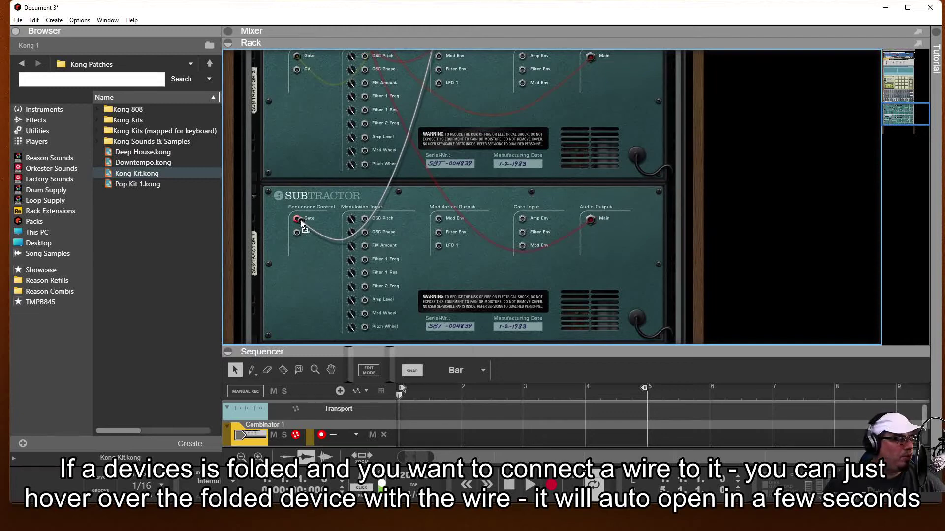
drag(302, 225, 296, 219)
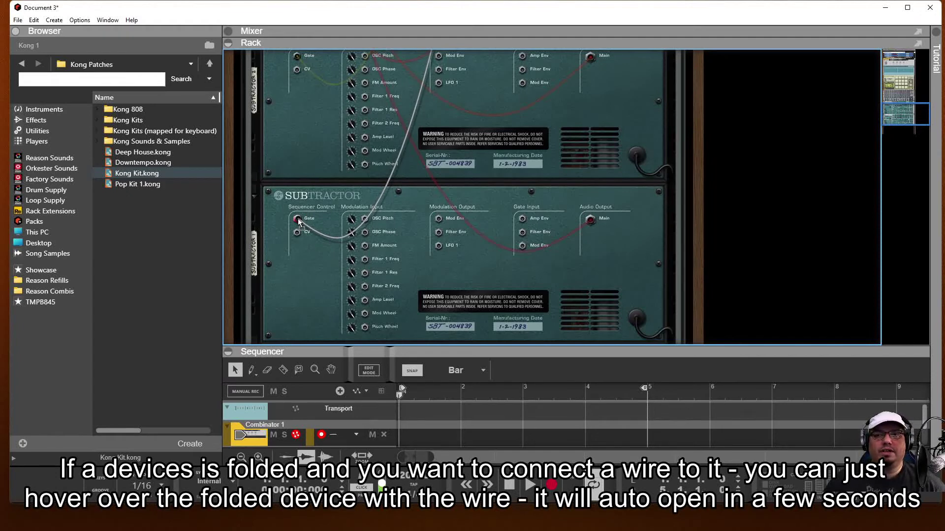
drag(297, 219, 299, 220)
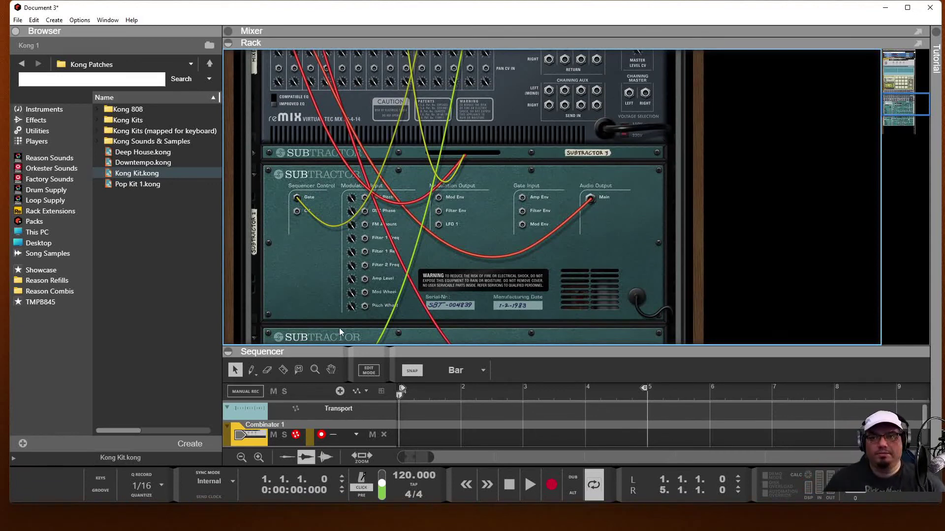
key(Tab)
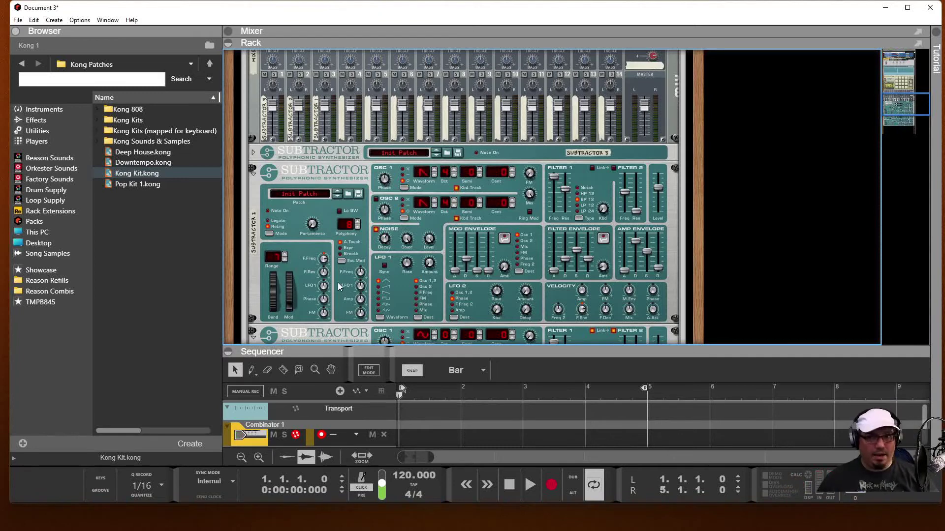
Fold Subtractors 2 and 1 into thin strips and scroll up to the Kong and mixer
scroll(326, 244, up, 1)
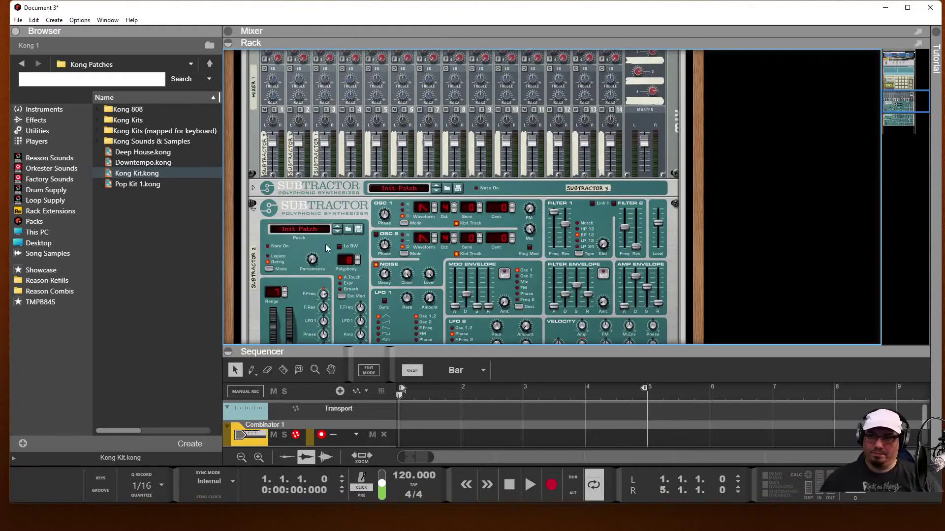
click(255, 209)
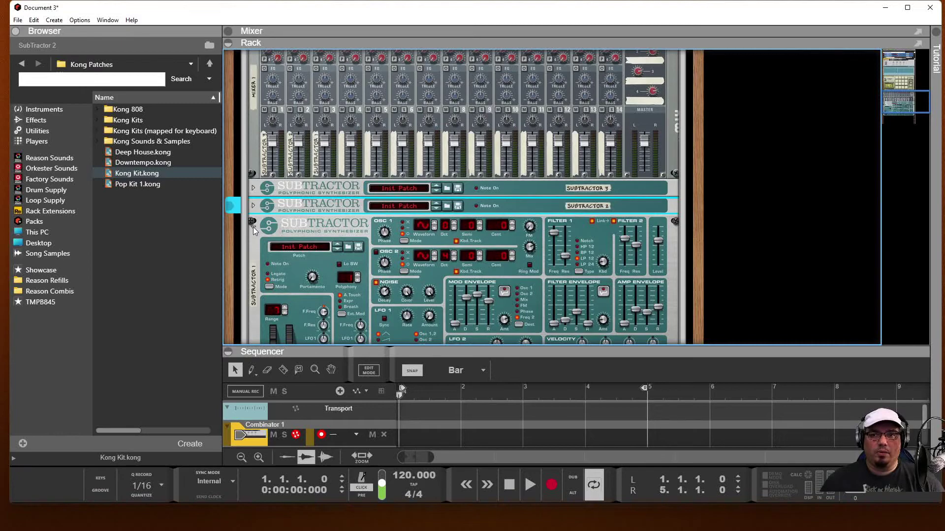
click(253, 228)
scroll(335, 266, up, 4)
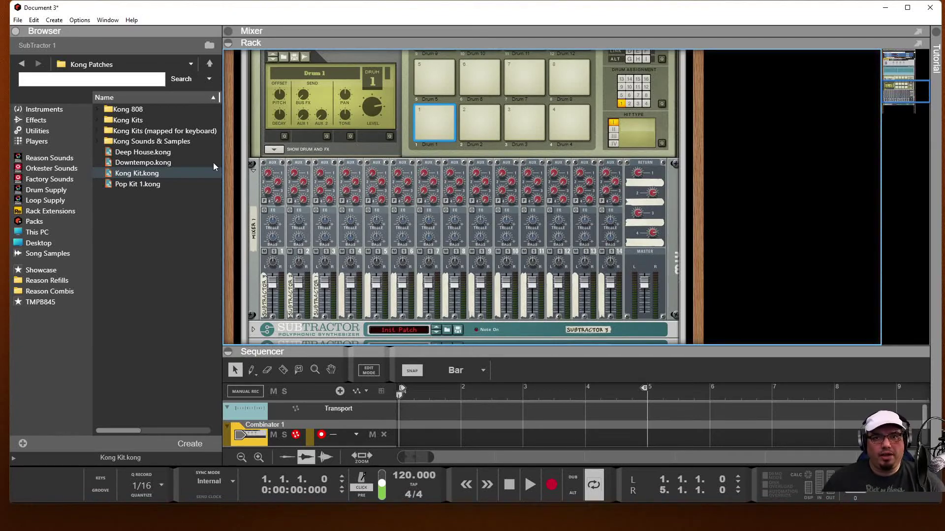
click(45, 120)
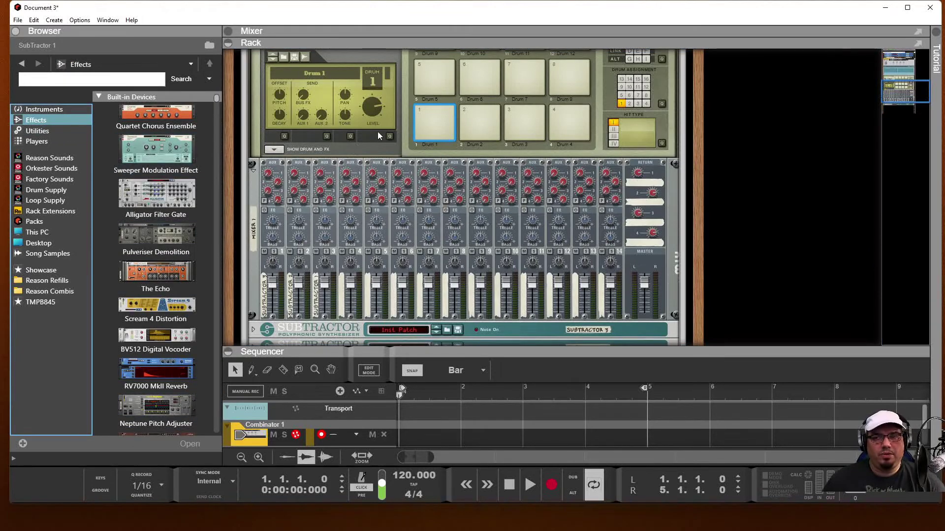
Expose Kong's Drum Module, FX1, FX2, Bus FX and Master FX slots and select the Kong device
scroll(377, 131, up, 3)
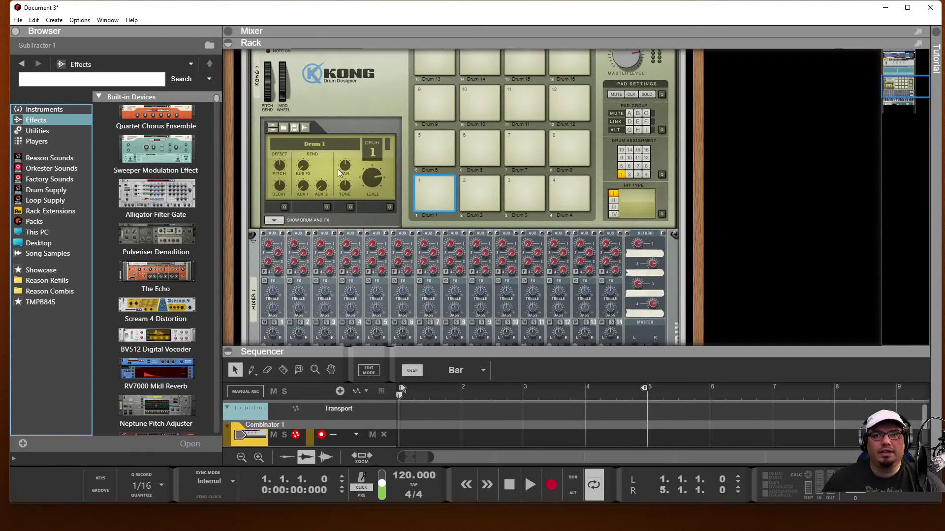
click(271, 220)
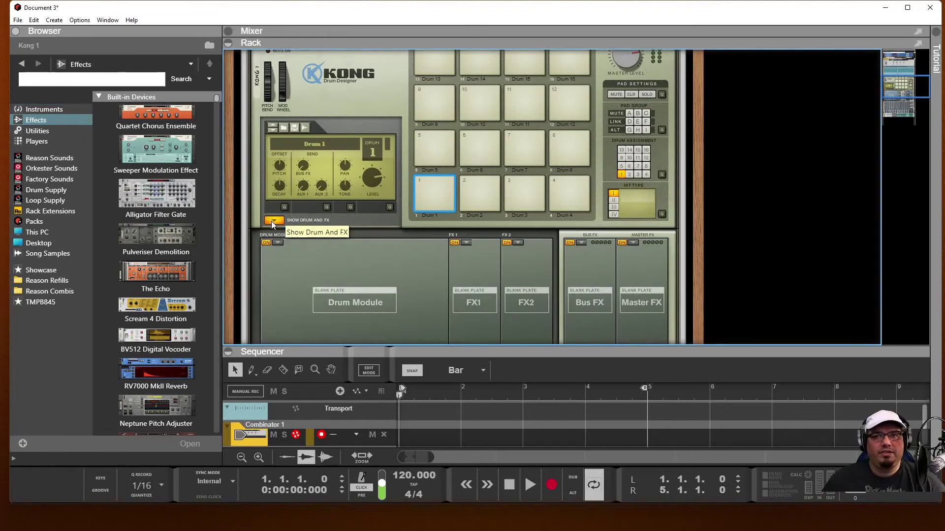
scroll(587, 247, down, 3)
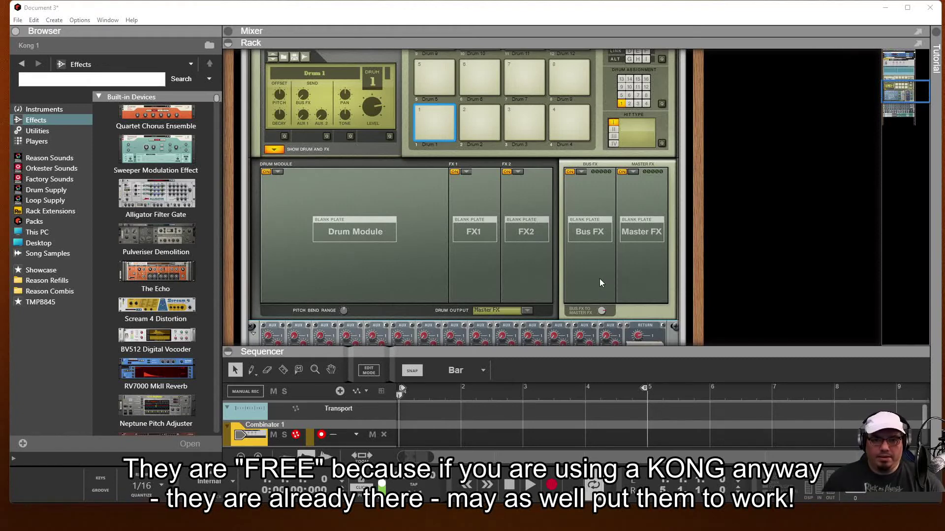
click(376, 267)
On the rear panel, cable mixer Aux Send 1 into Kong's audio input and Kong's main output into Mixer Return 1
key(Tab)
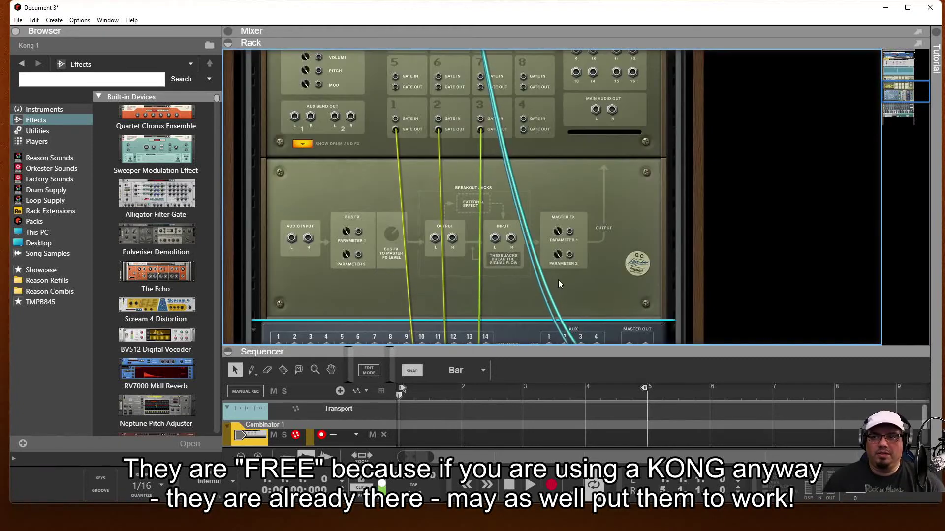
scroll(580, 265, up, 2)
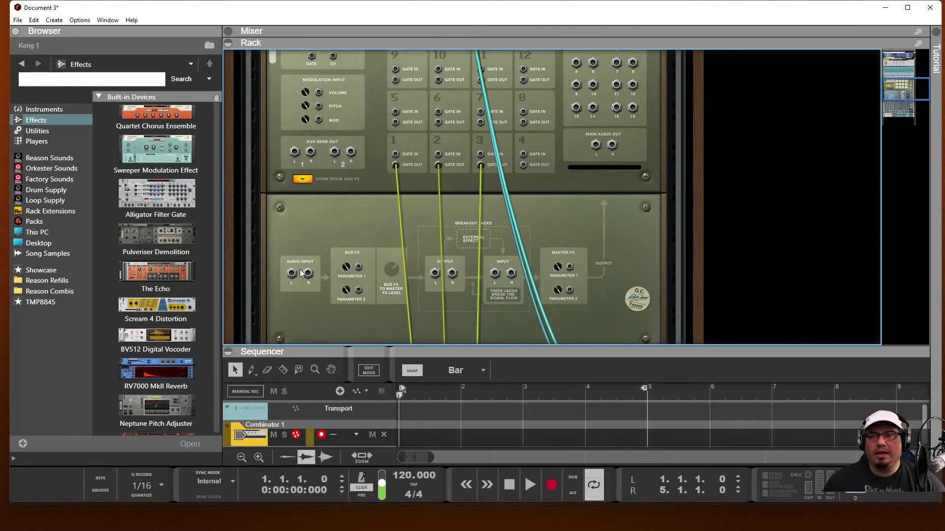
scroll(385, 267, down, 8)
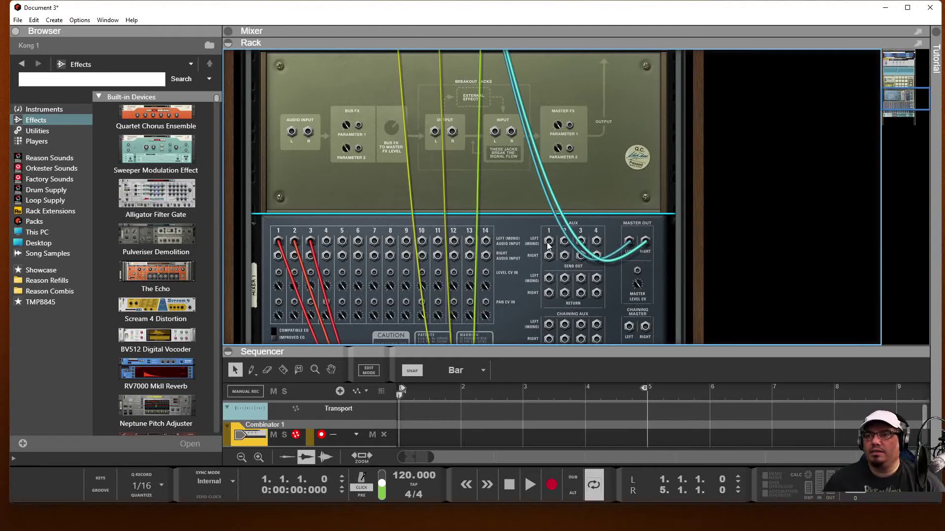
drag(551, 239, 291, 131)
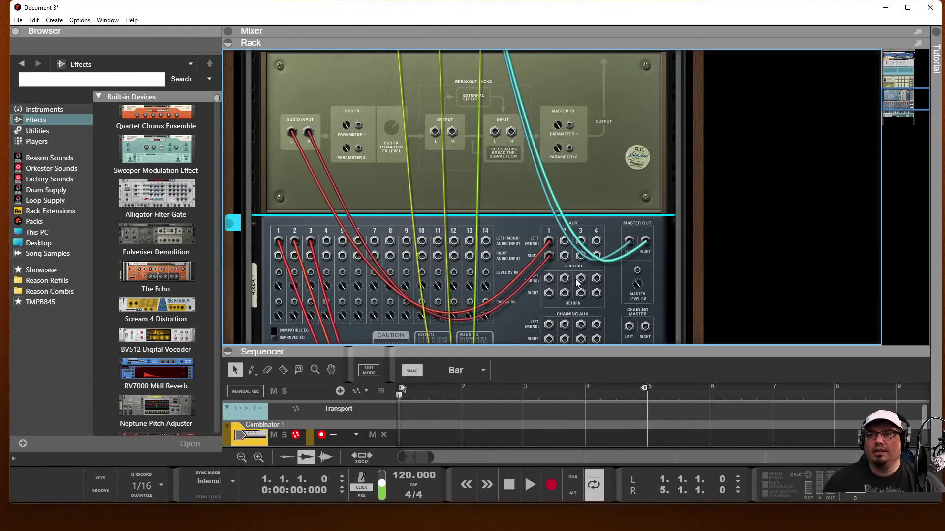
scroll(569, 279, up, 3)
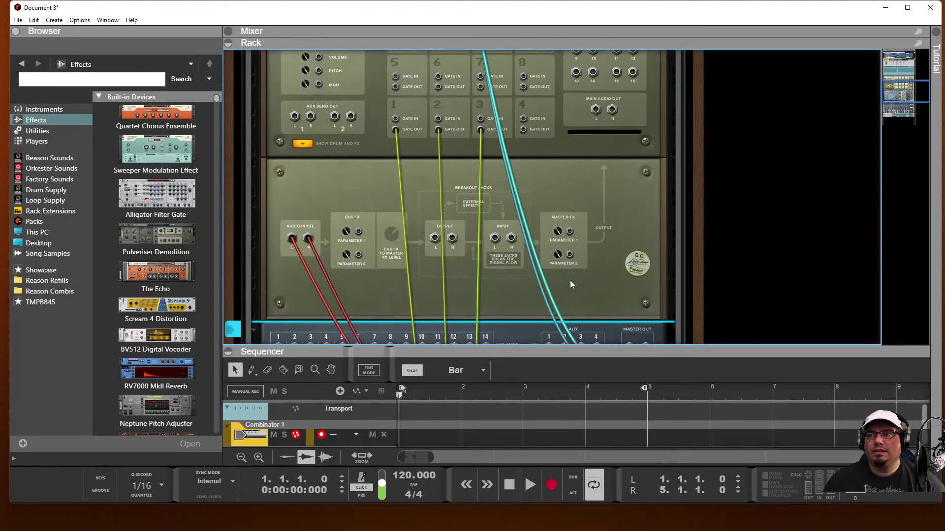
scroll(570, 280, up, 1)
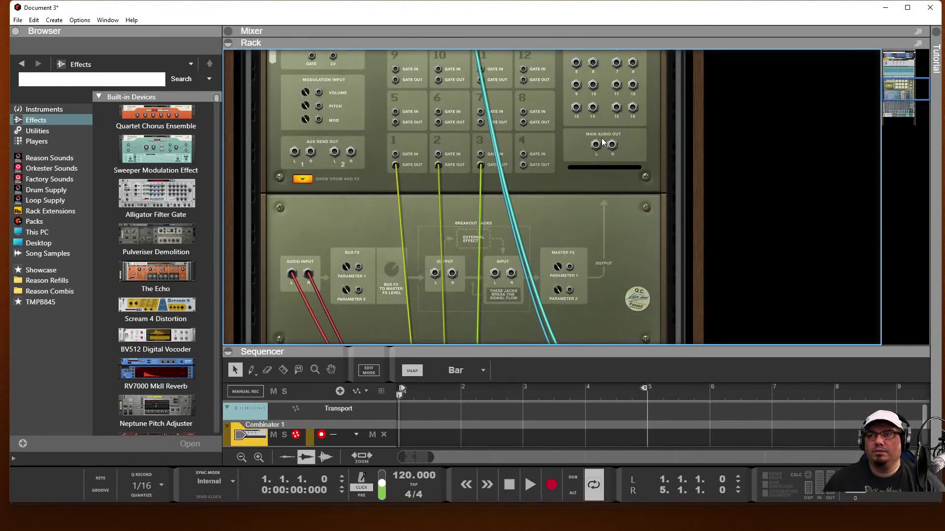
drag(595, 150, 551, 233)
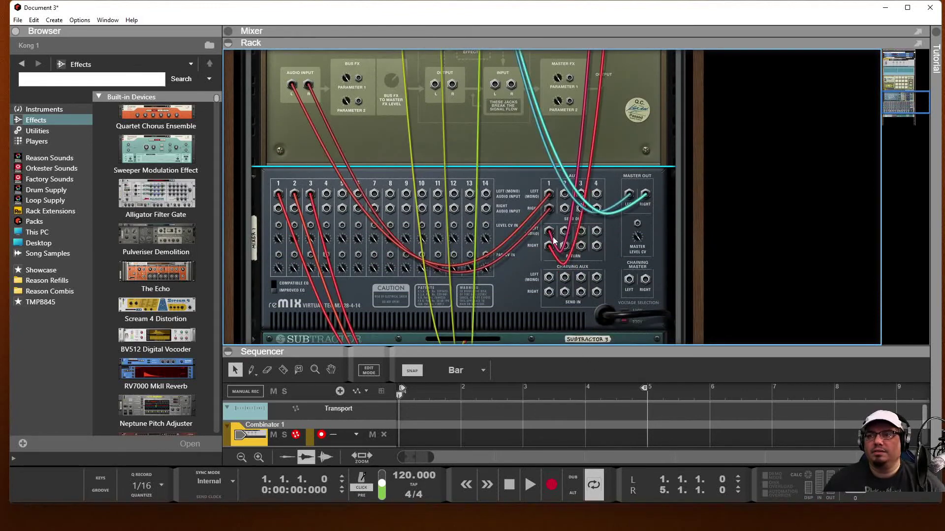
key(Tab)
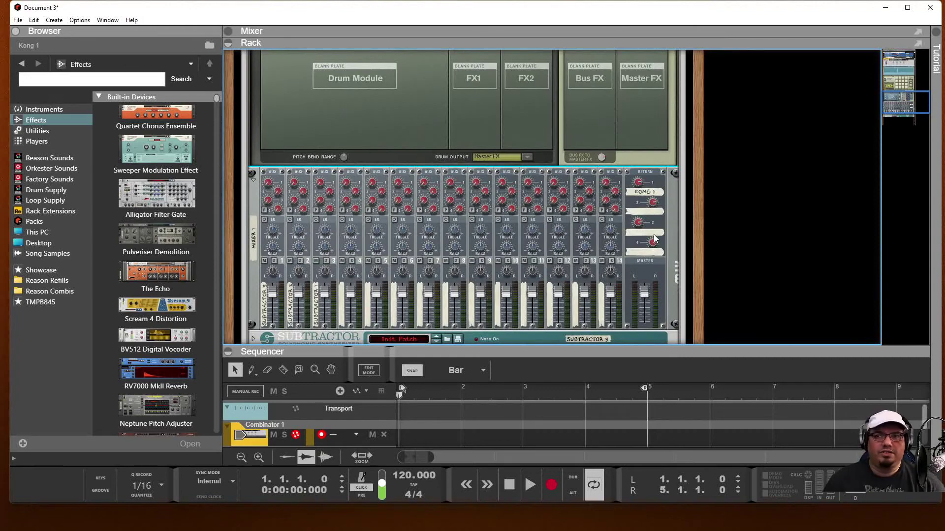
Load a Compressor into Kong's Bus FX slot
scroll(655, 240, up, 4)
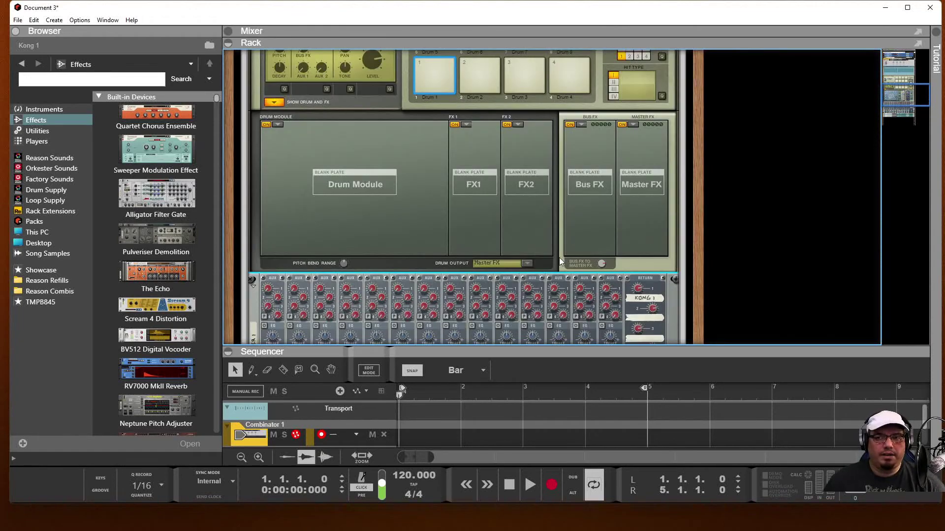
scroll(323, 321, down, 4)
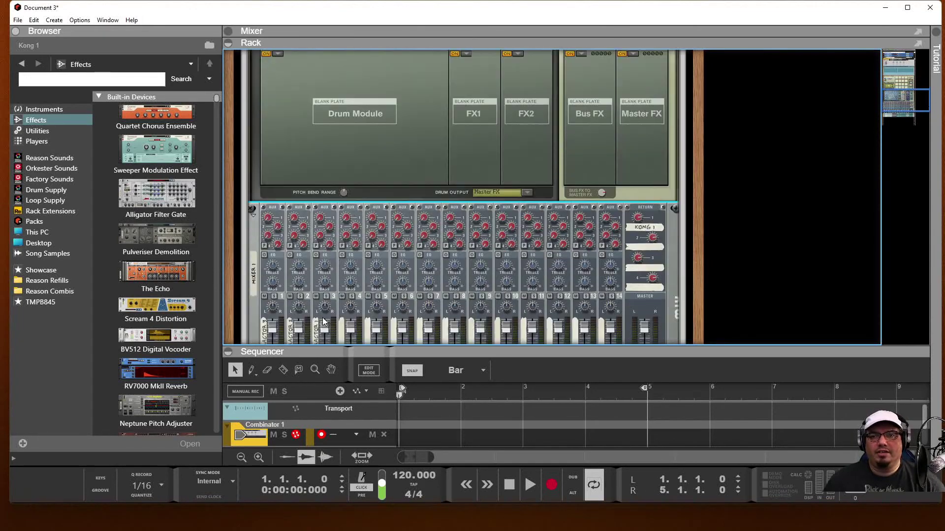
click(266, 148)
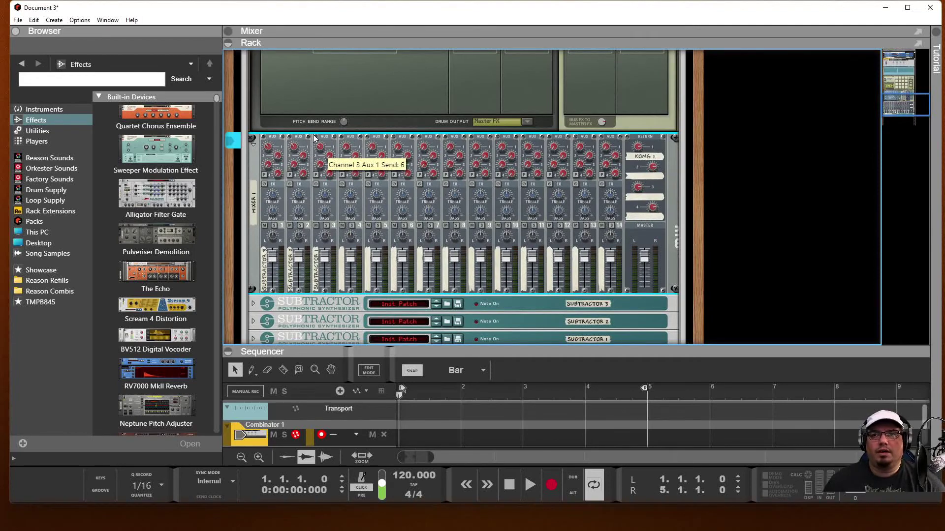
scroll(512, 164, up, 4)
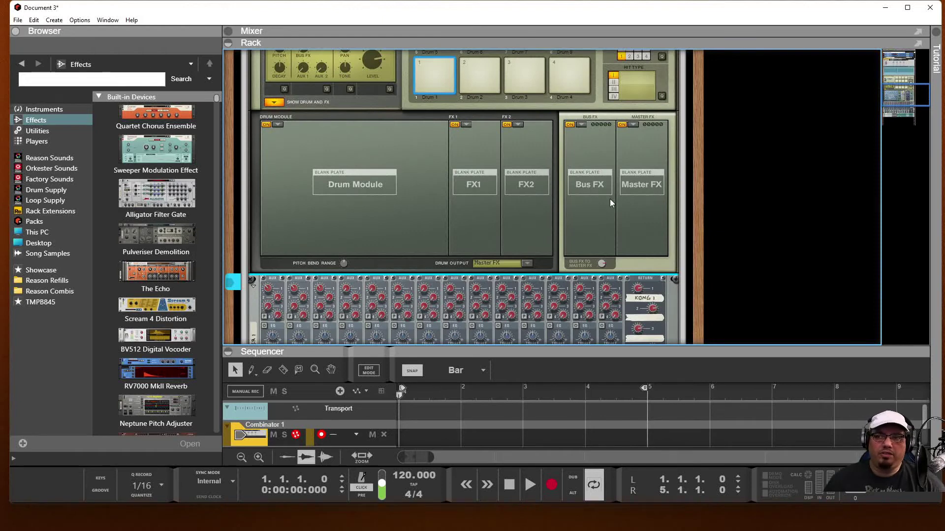
click(581, 124)
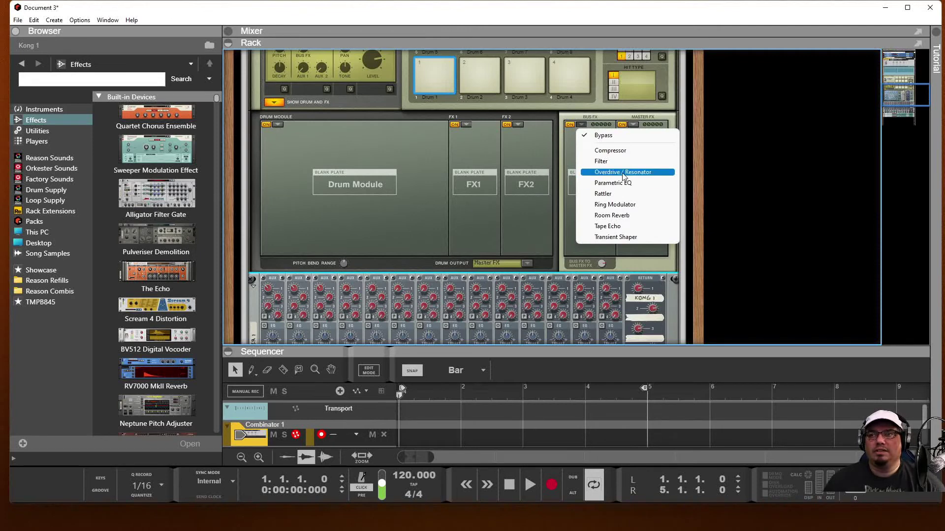
click(606, 151)
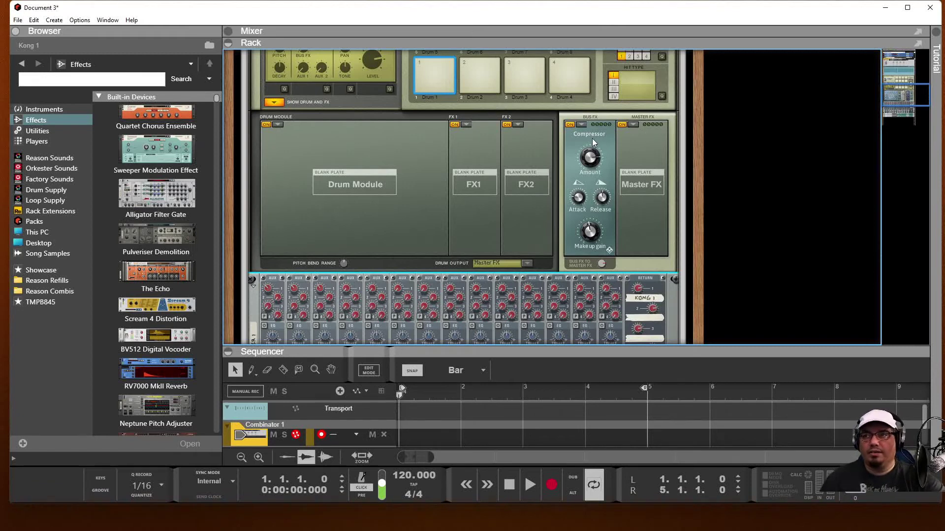
Review the Bus FX effect choices again, then put Drum Room Reverb in Kong's Master FX slot
click(583, 125)
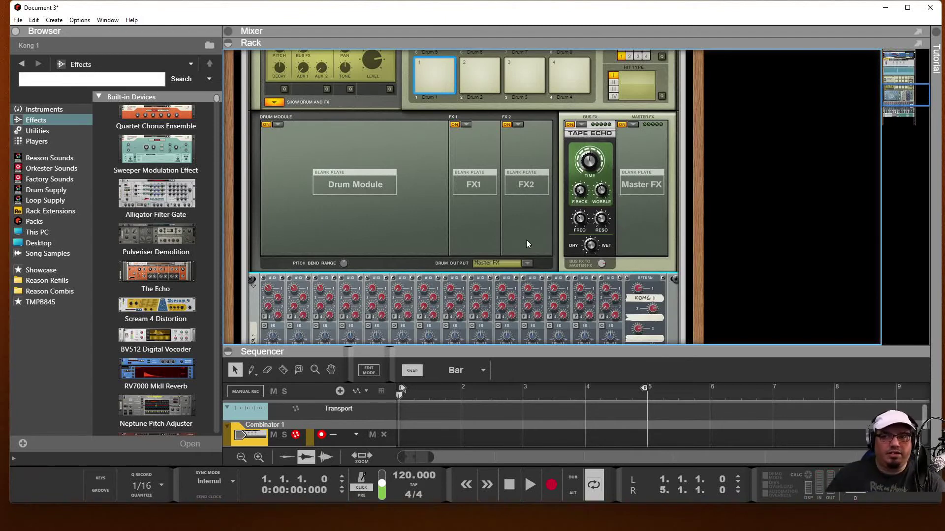
scroll(566, 236, down, 3)
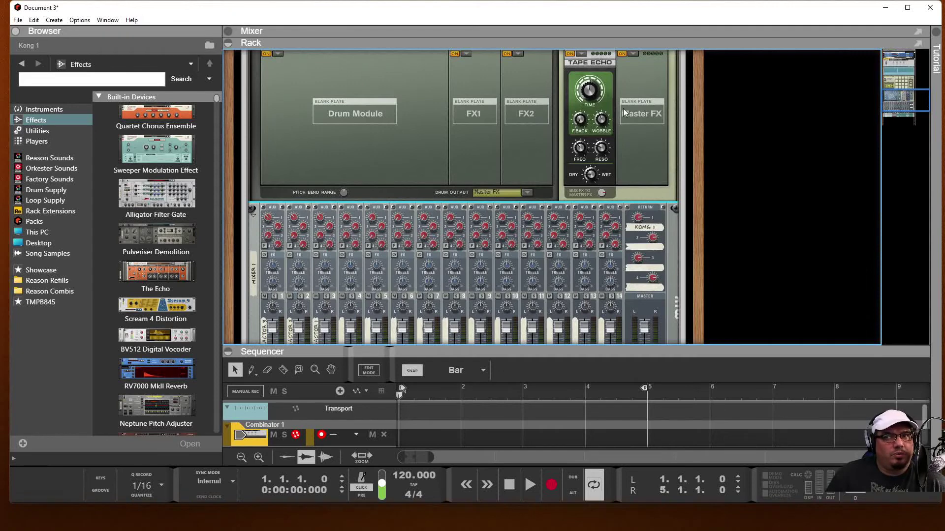
scroll(636, 106, up, 1)
click(632, 89)
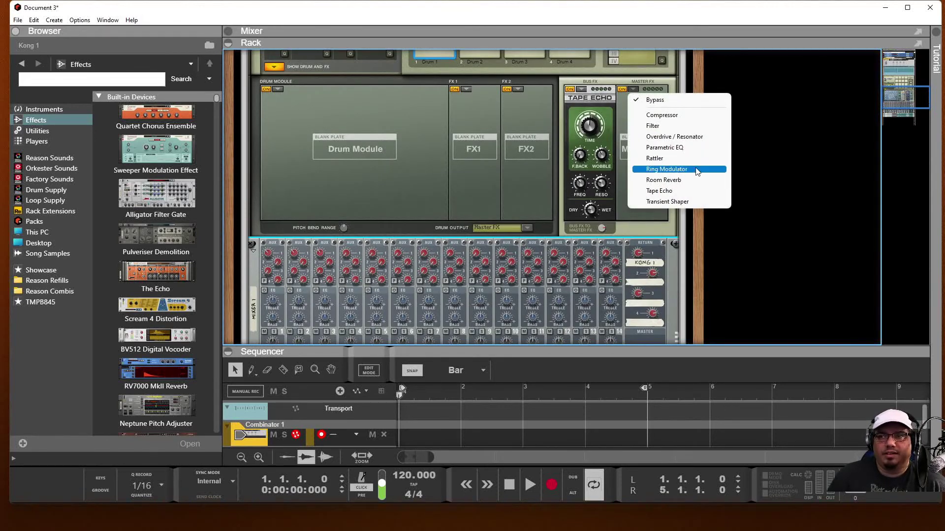
click(667, 180)
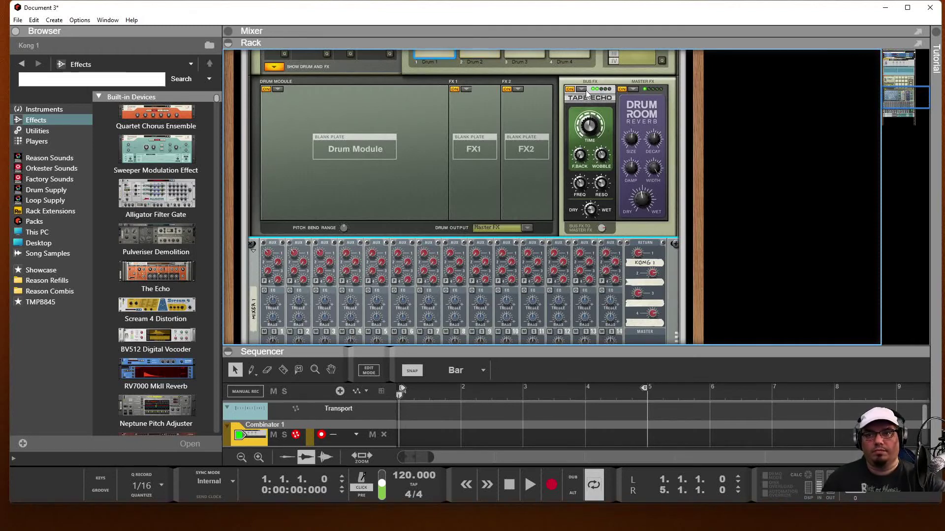
scroll(491, 181, down, 3)
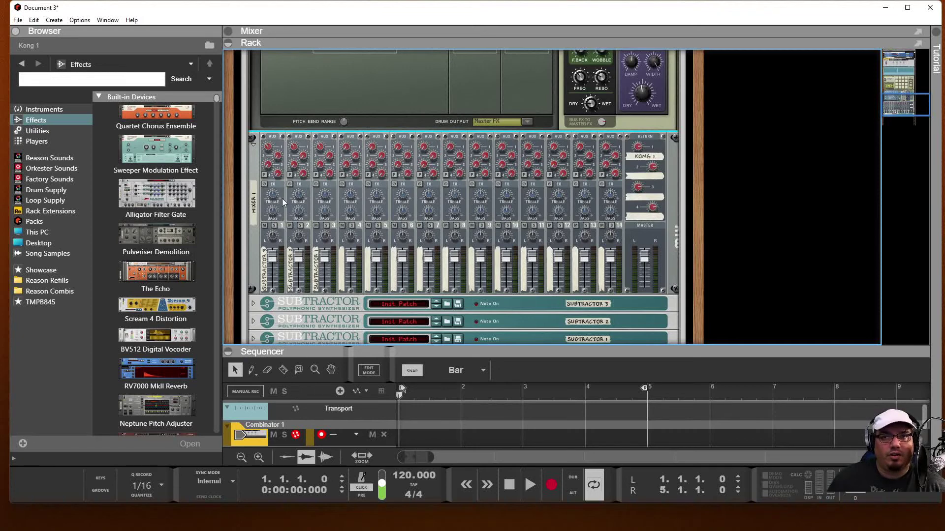
Enable EQ on mixer channels 1, 2 and 3, and raise channel 3's treble to 14
click(264, 186)
click(264, 186)
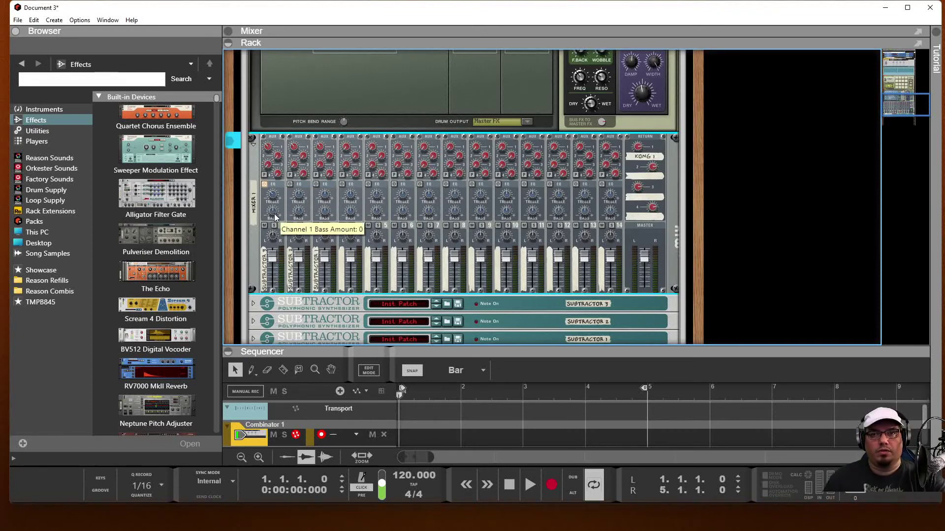
click(290, 185)
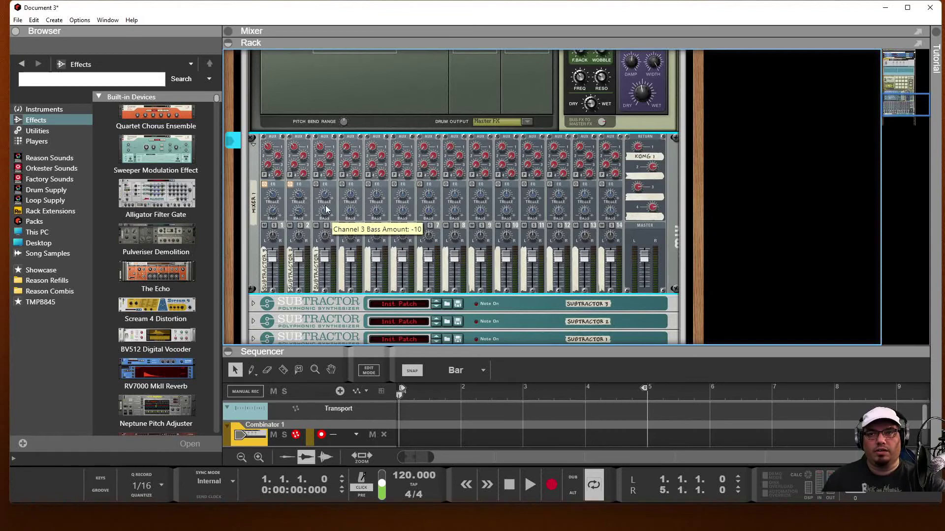
click(315, 184)
drag(325, 197, 328, 202)
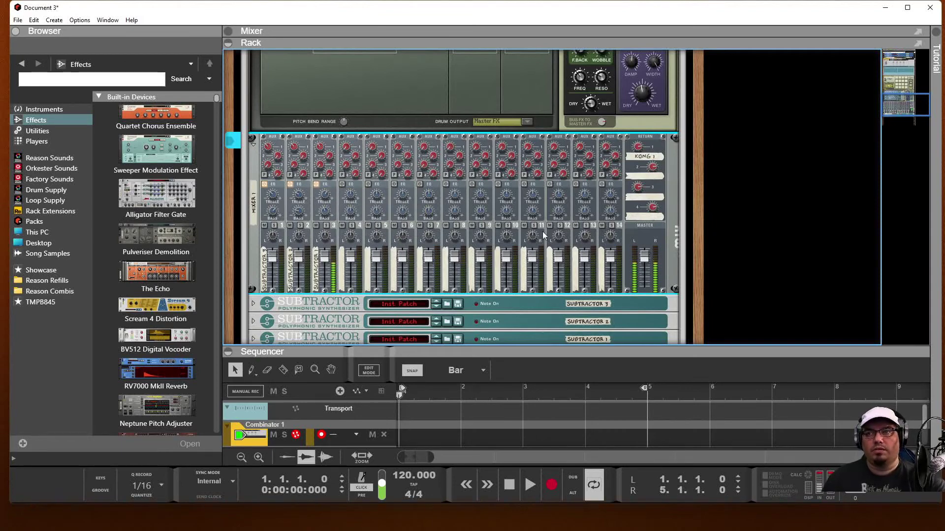
scroll(443, 187, up, 2)
scroll(507, 182, down, 3)
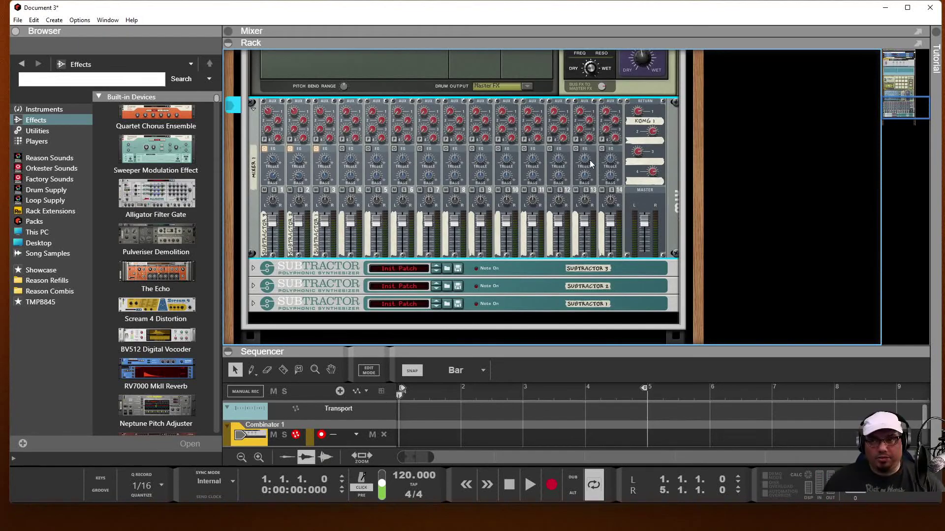
key(Tab)
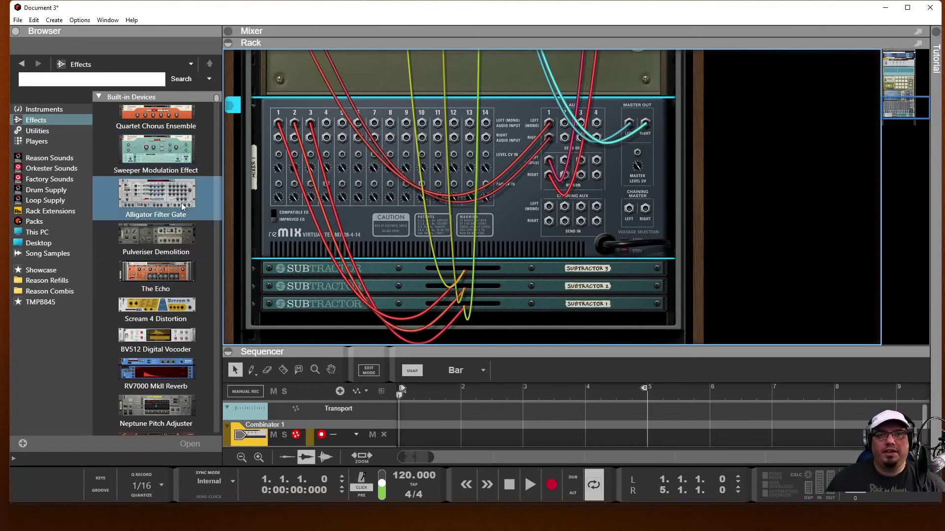
Insert a D-11 Foldback Distortion above the mixer, wired to Aux Send 2 and Return 2
scroll(181, 203, down, 6)
scroll(195, 235, down, 10)
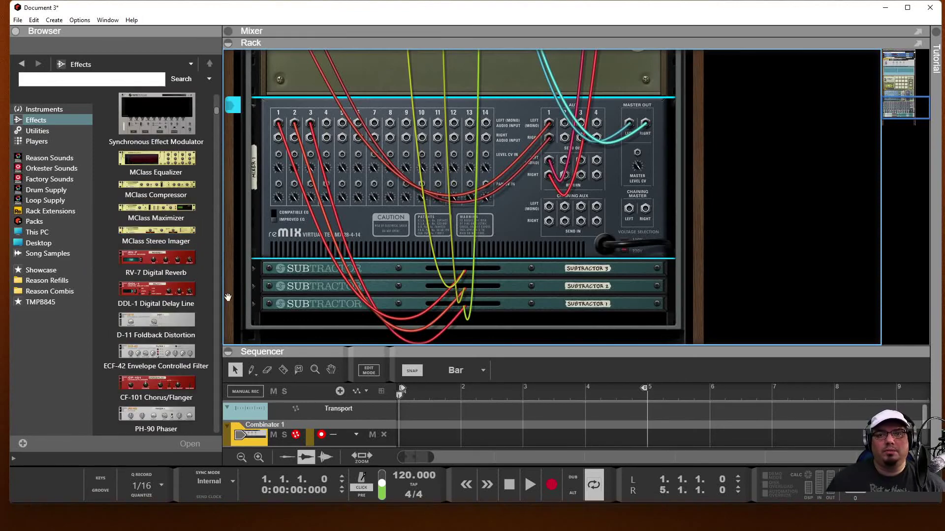
scroll(205, 289, down, 1)
scroll(205, 293, down, 1)
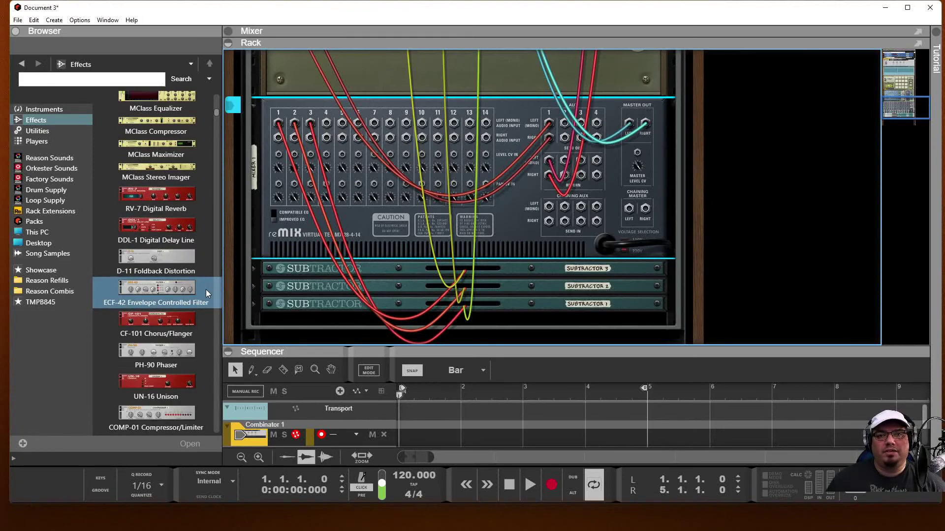
scroll(207, 289, down, 1)
mouse_move(170, 246)
mouse_down()
mouse_move(468, 79)
mouse_move(448, 130)
mouse_move(354, 134)
mouse_up()
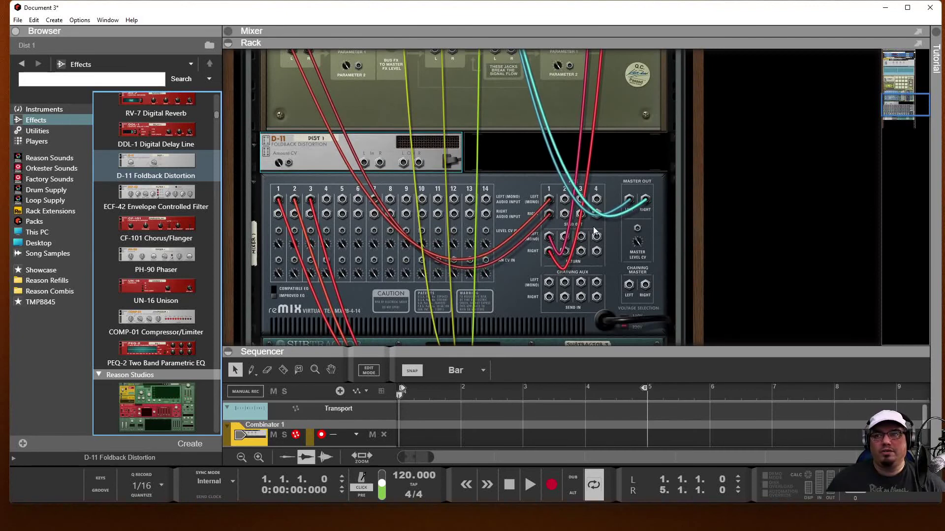
drag(364, 163, 564, 212)
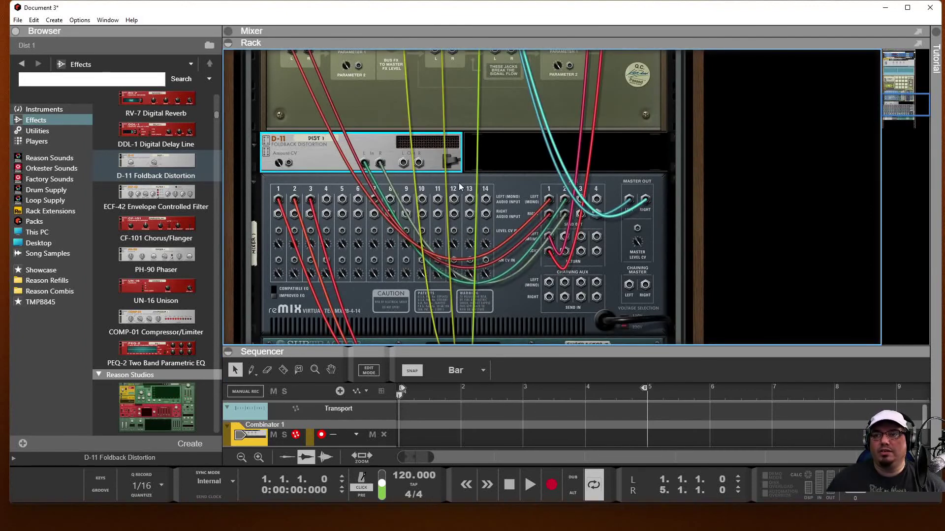
drag(403, 164, 564, 238)
Set mixer channel 3's Aux 2 send to 85
key(Tab)
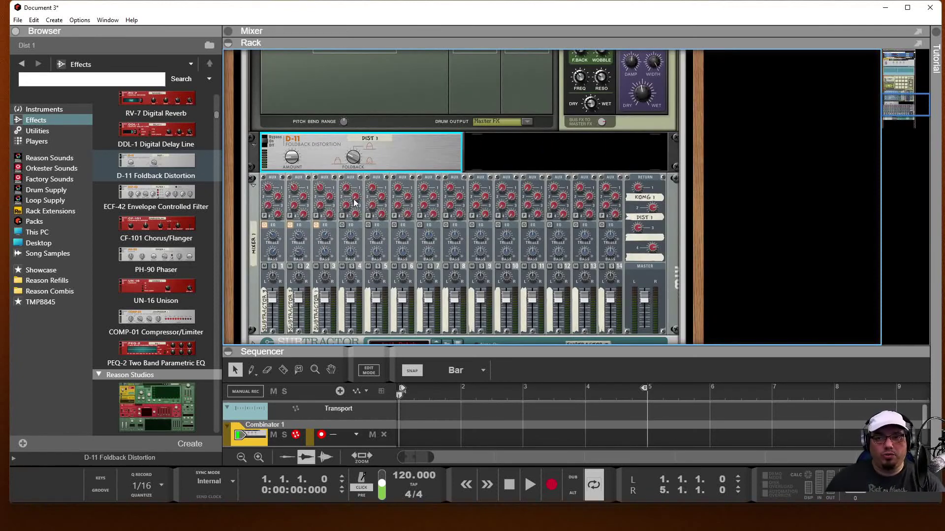
click(328, 196)
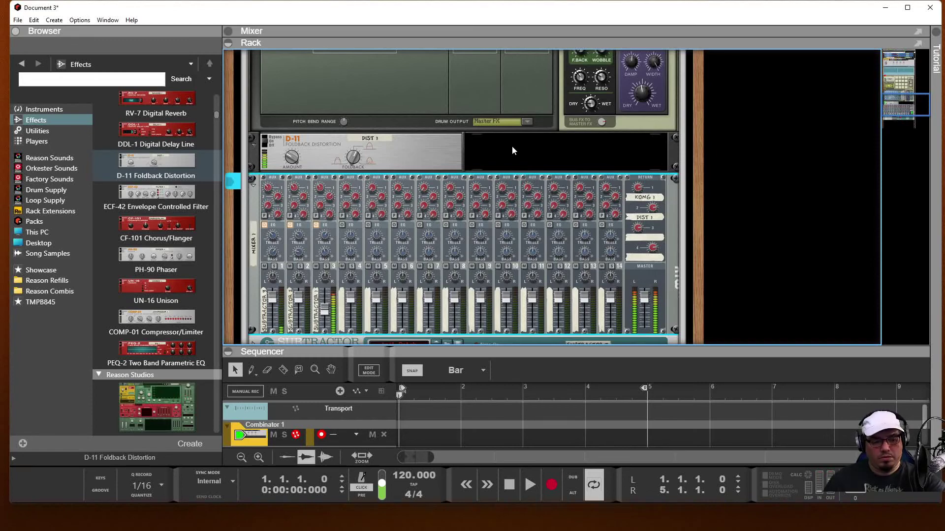
scroll(579, 187, up, 5)
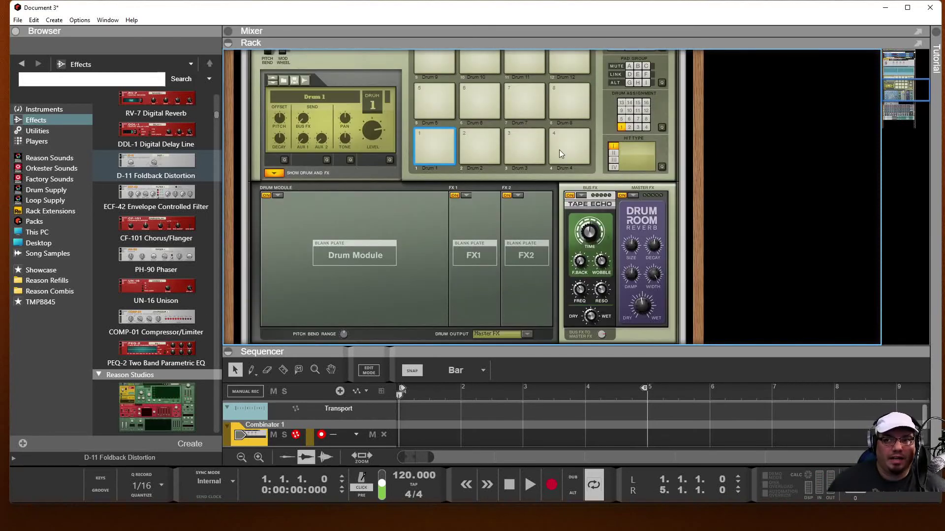
Rename Kong's first three pads to Kick, Hihat and Snare
double_click(429, 168)
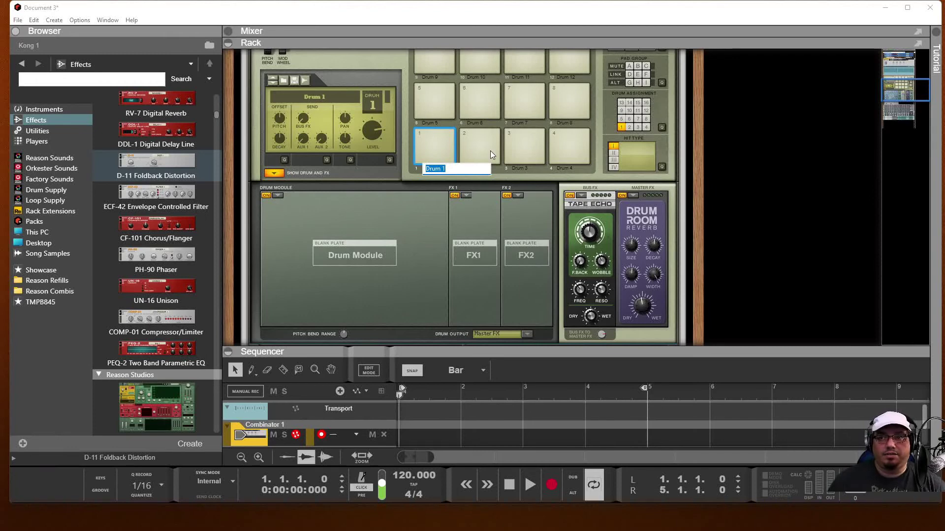
key(BackSpace)
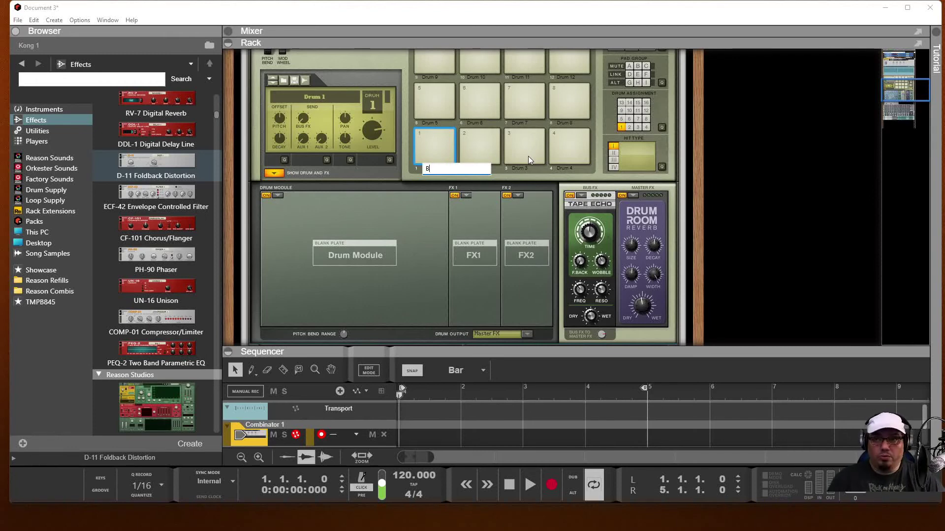
text(Kick)
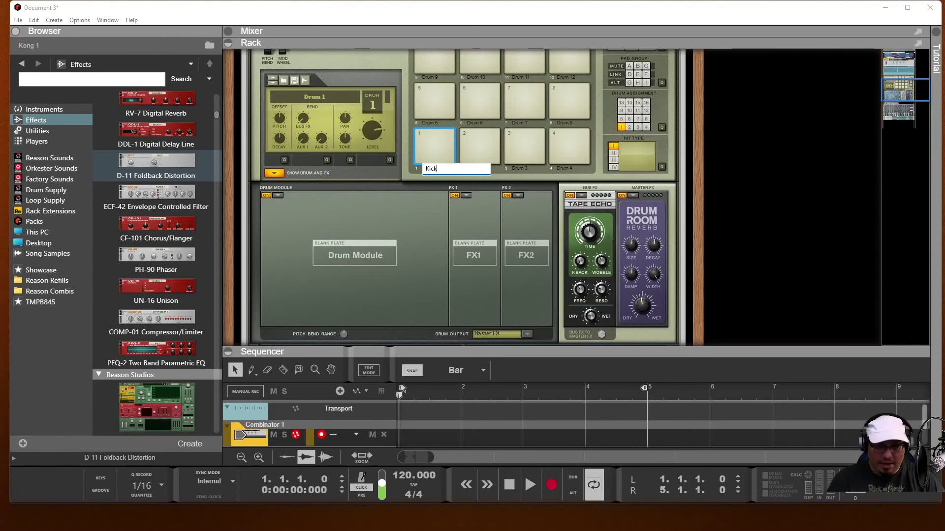
key(Return)
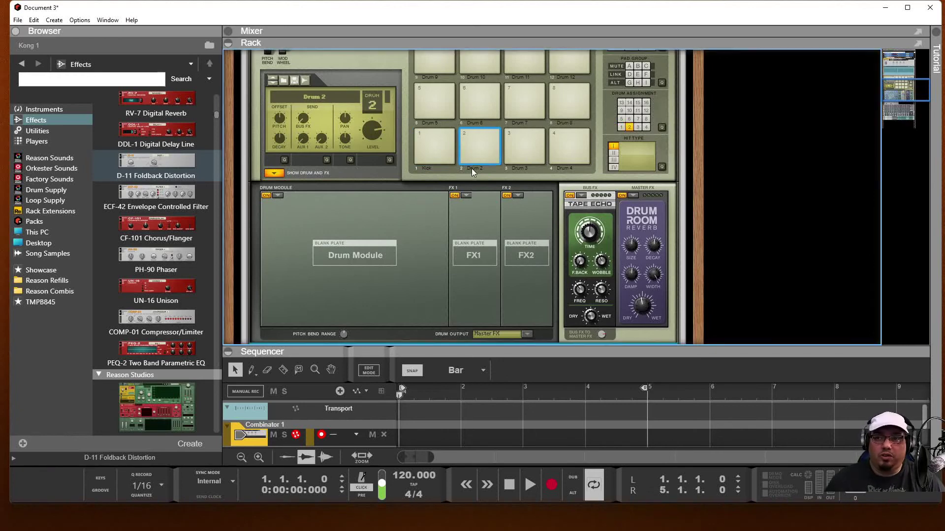
double_click(472, 169)
text(Hihat)
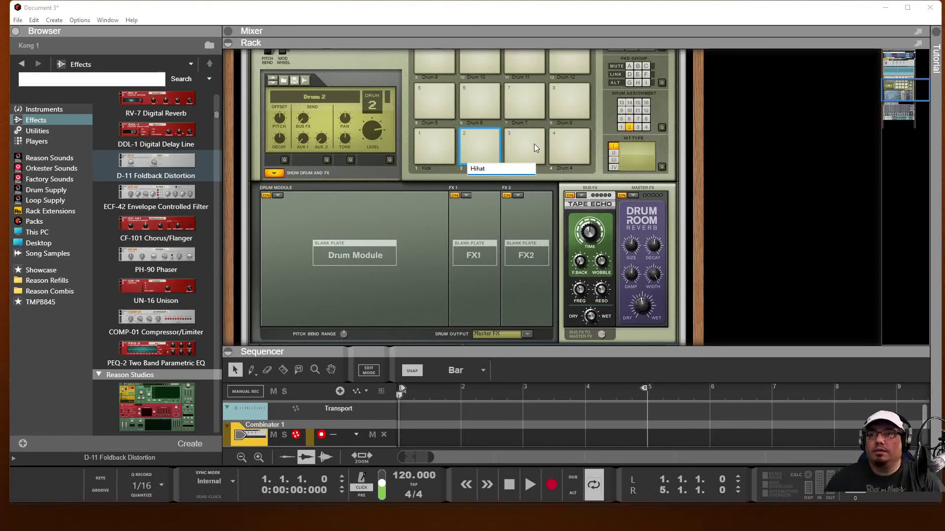
click(533, 144)
double_click(524, 168)
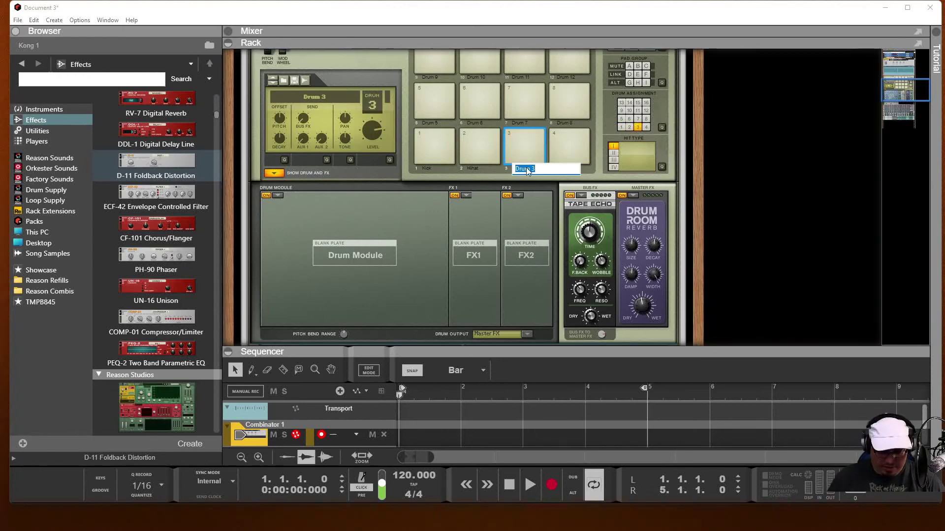
text(Snare)
key(Return)
scroll(527, 167, up, 3)
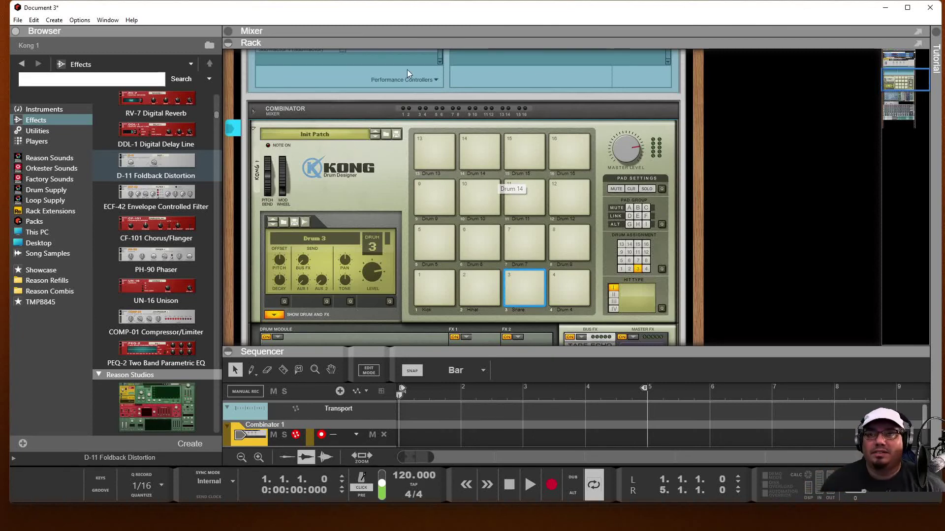
Save the Kong patch as drumkit, replacing the existing file
click(397, 134)
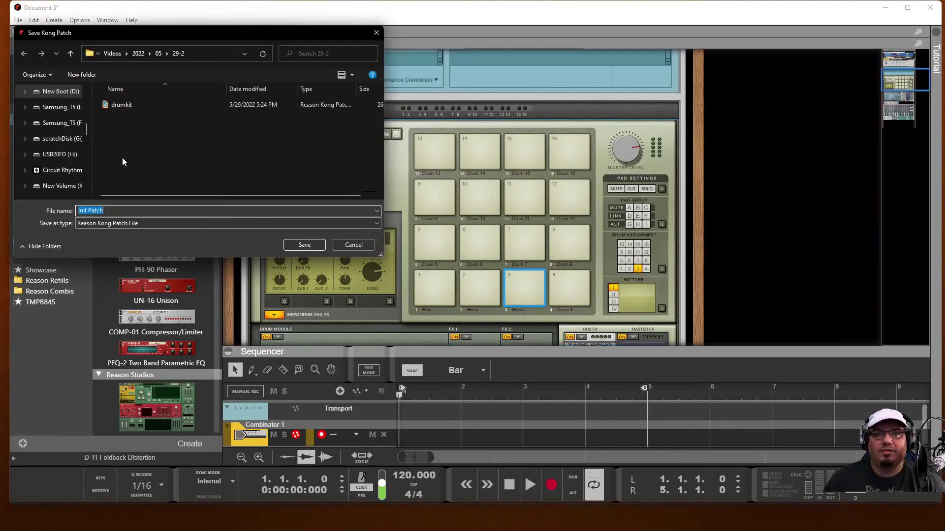
click(117, 105)
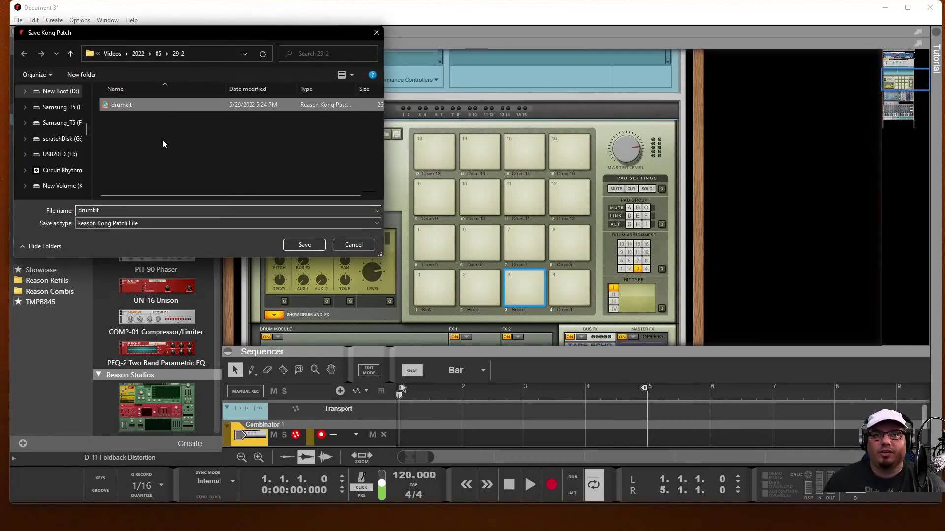
click(305, 245)
click(495, 272)
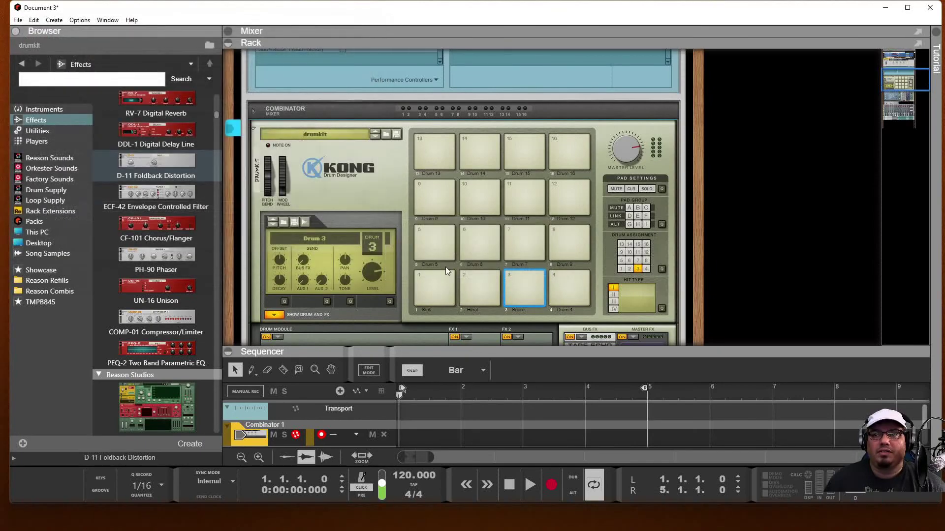
scroll(500, 232, down, 10)
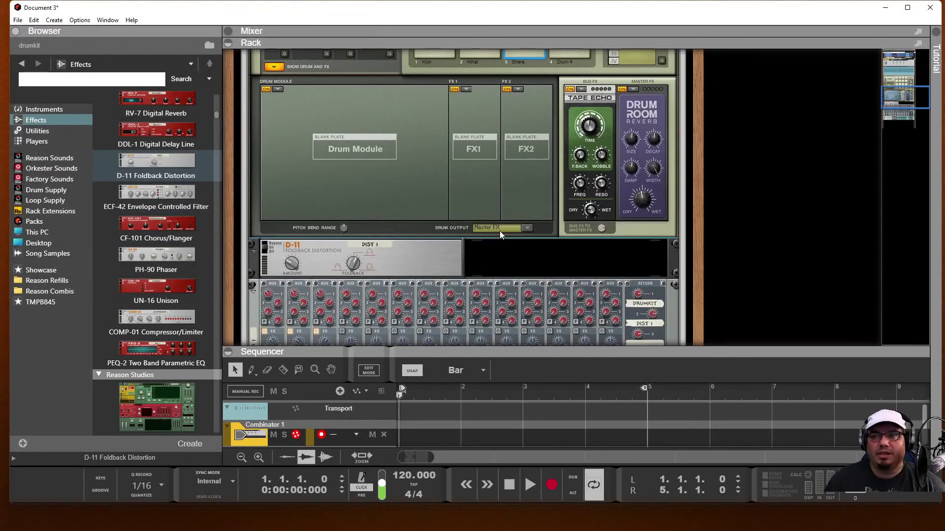
scroll(499, 232, down, 5)
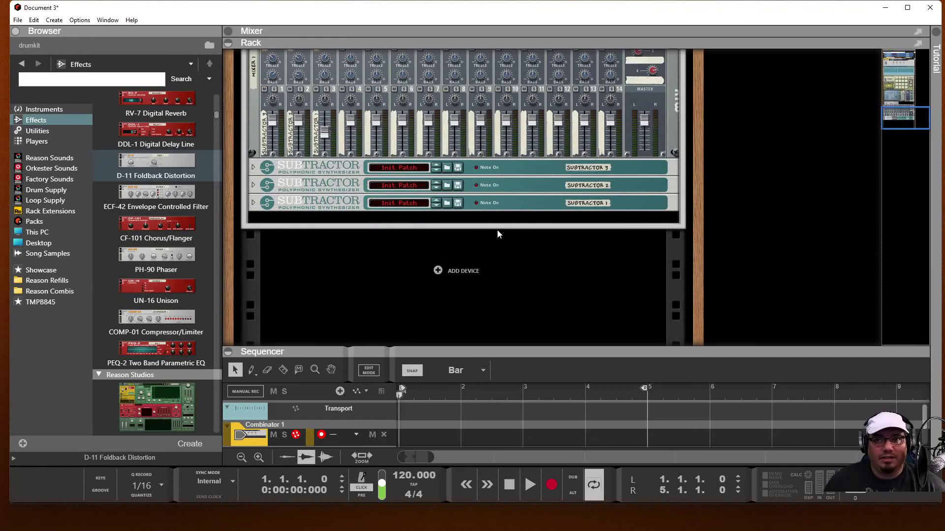
scroll(491, 232, up, 2)
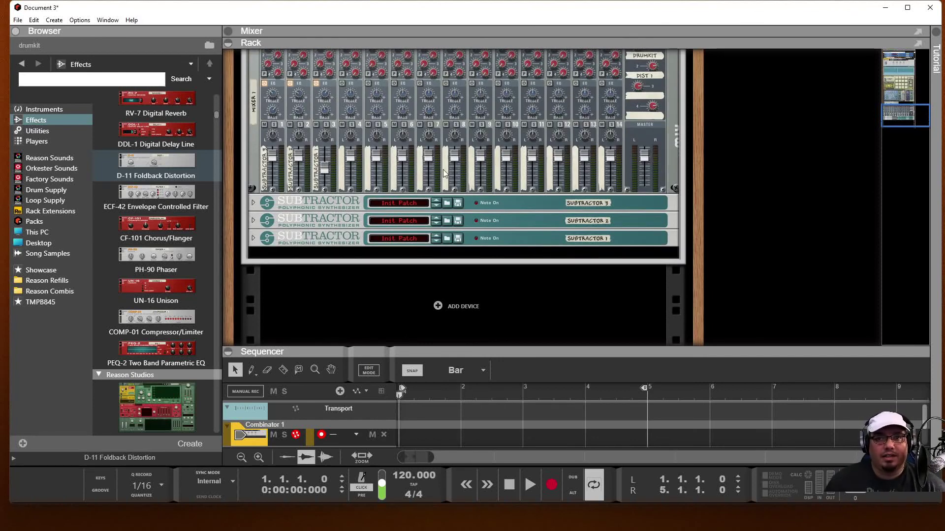
scroll(382, 231, up, 8)
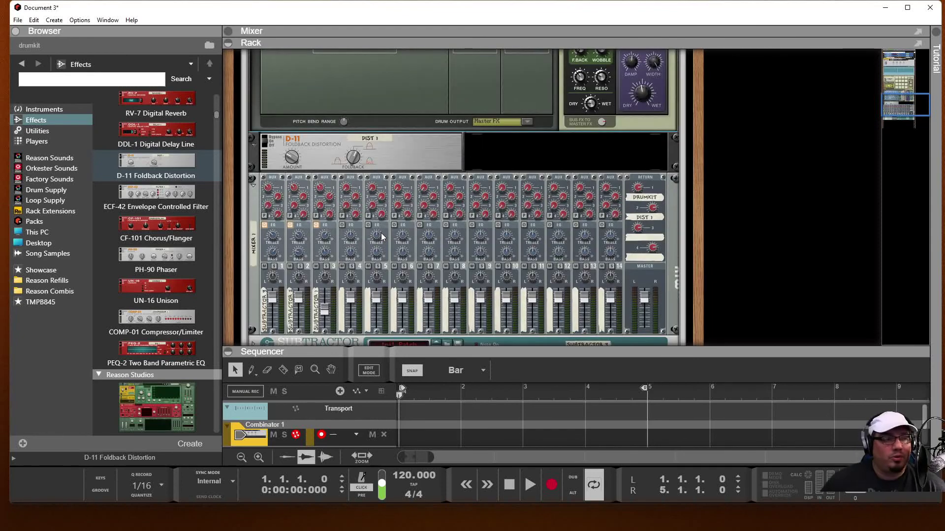